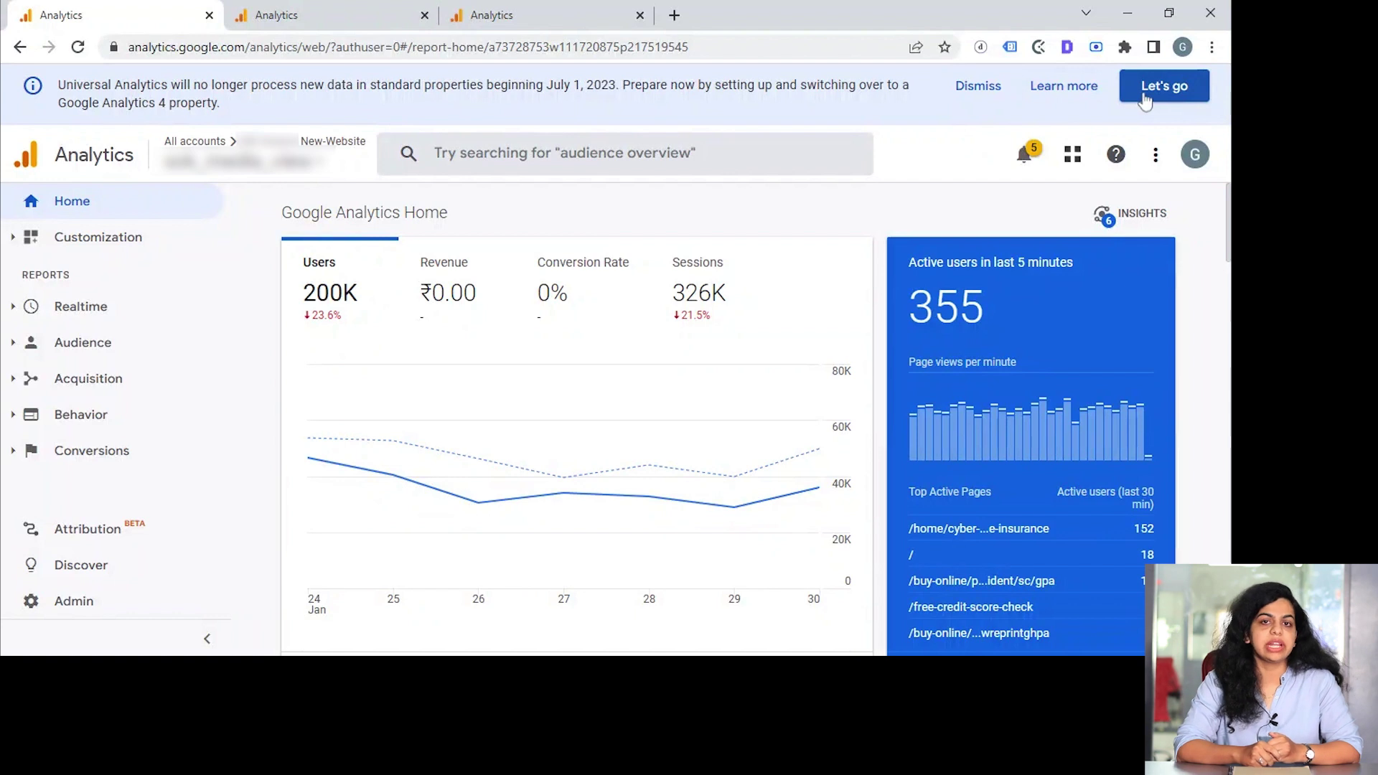
Start the GA4 setup from the banner, then compare it with the other property's tab.
click(1144, 97)
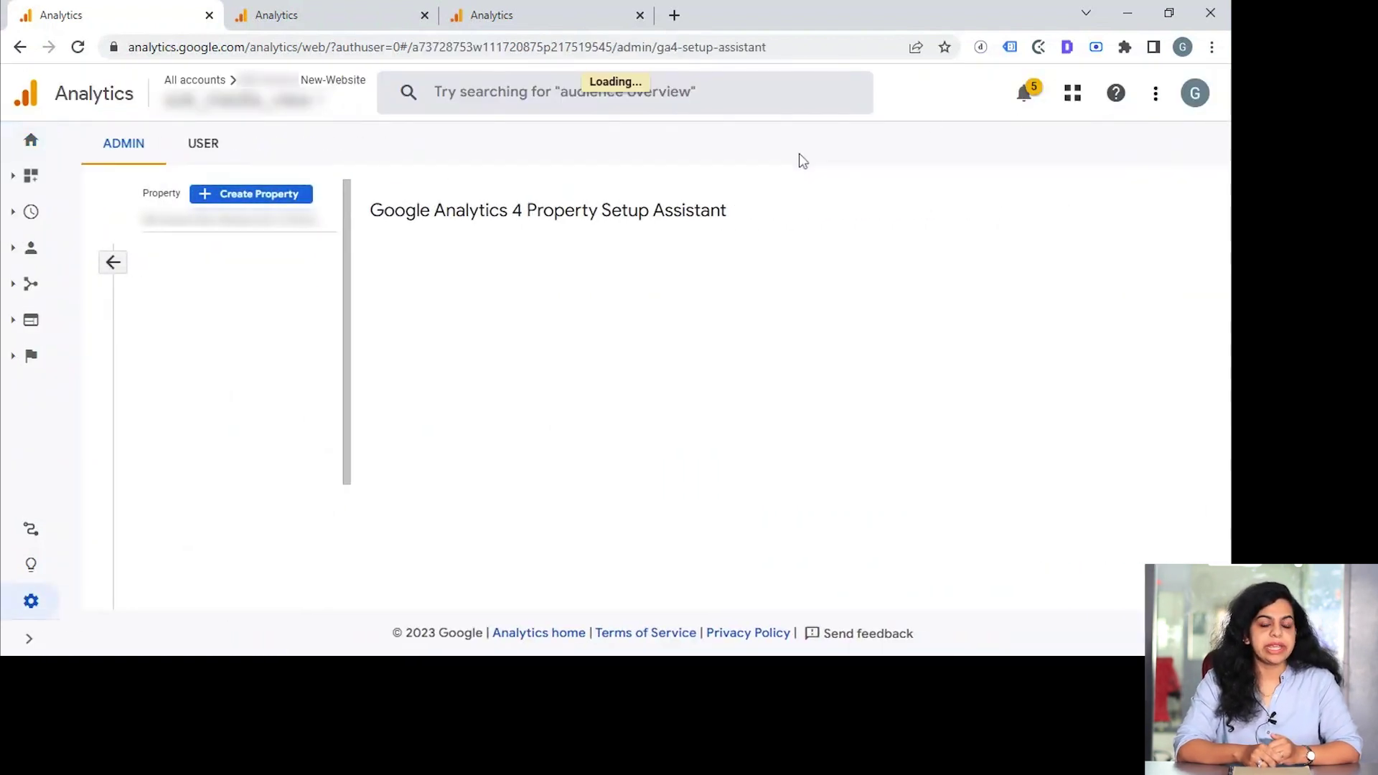
scroll(800, 395, down, 1)
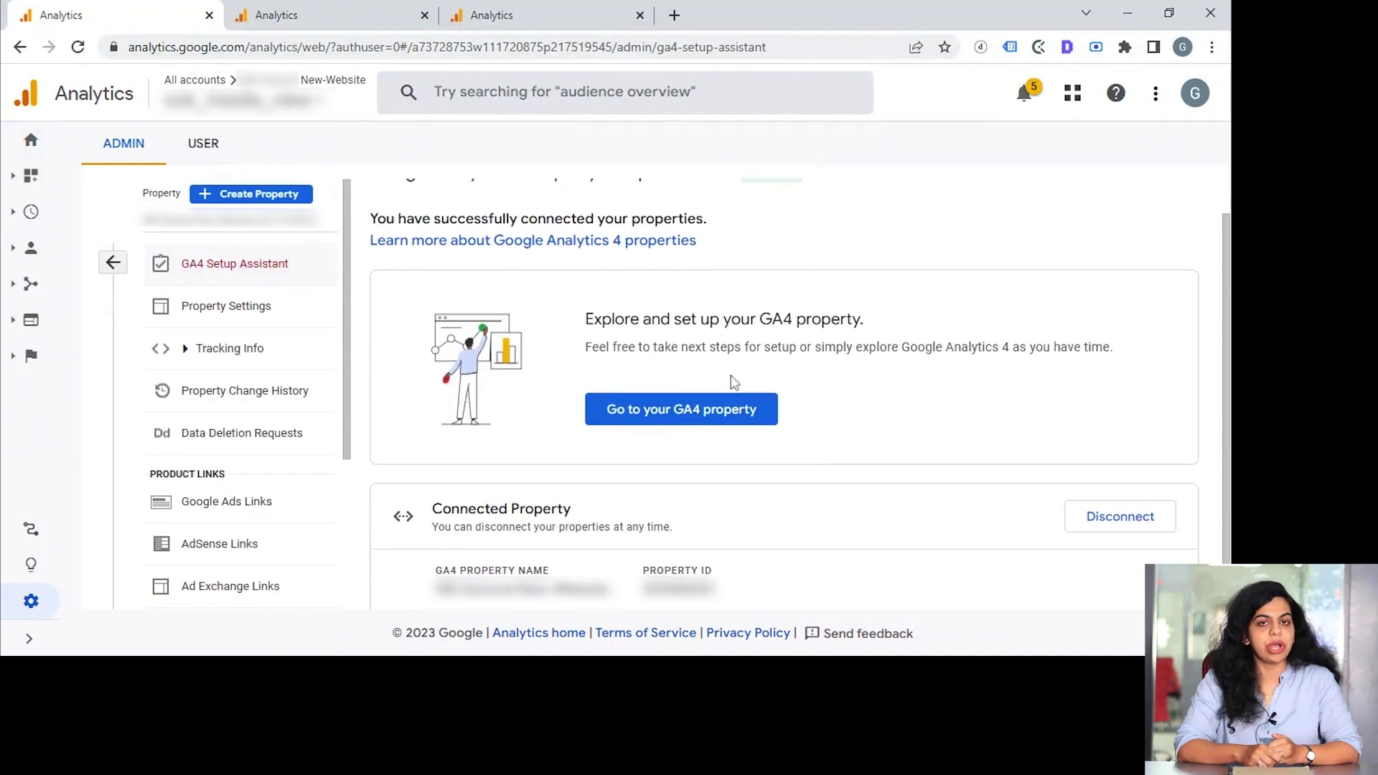
click(335, 20)
scroll(692, 431, down, 3)
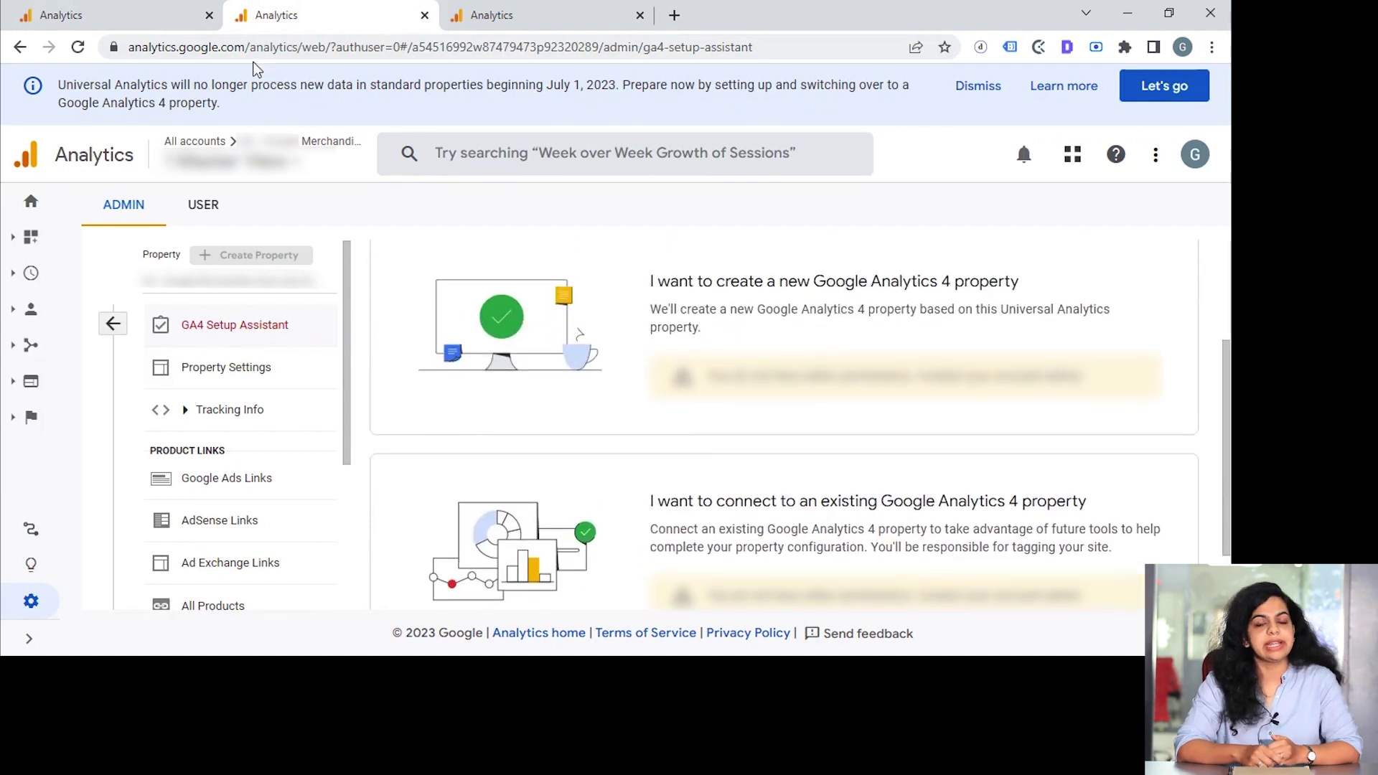
click(159, 27)
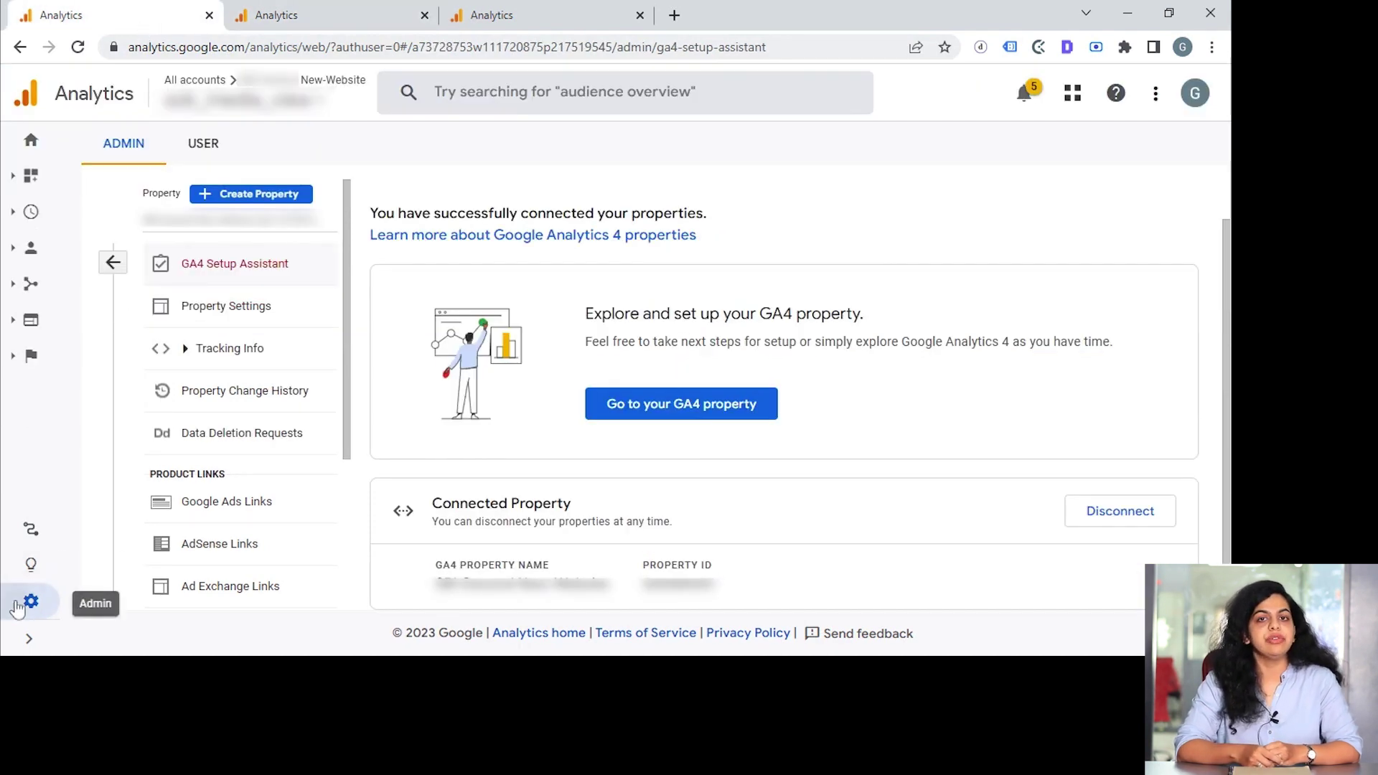
Reopen Admin > GA4 Setup Assistant and review the second property's GA4 setup options.
click(30, 601)
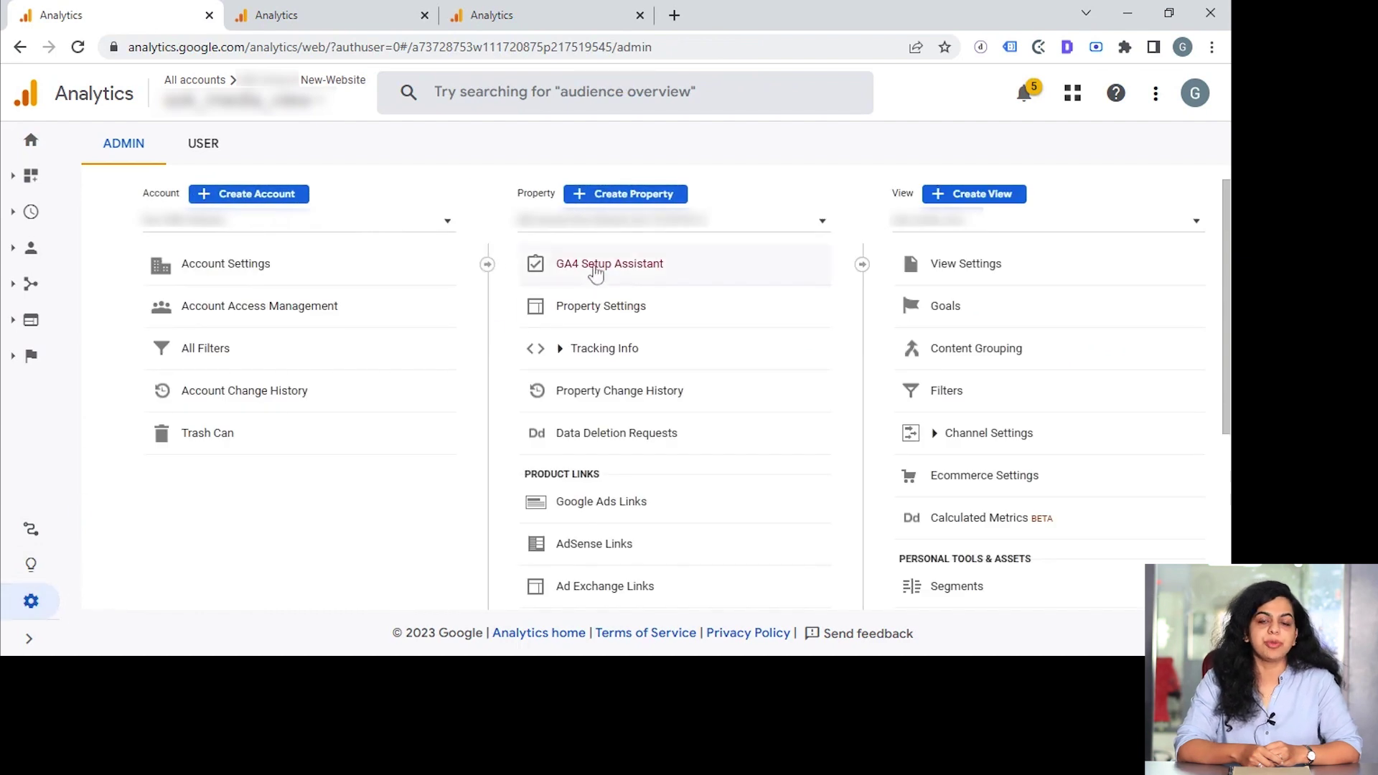
click(600, 267)
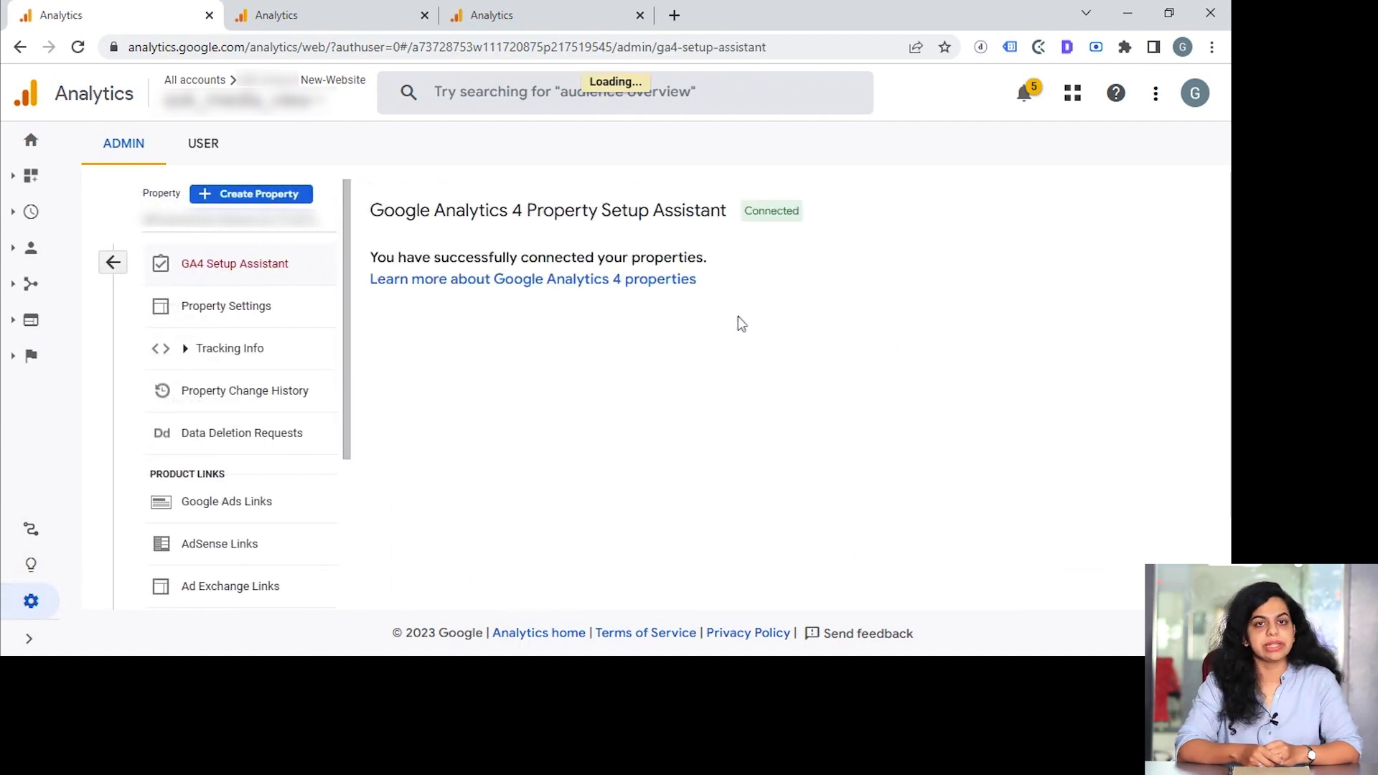
scroll(738, 316, down, 1)
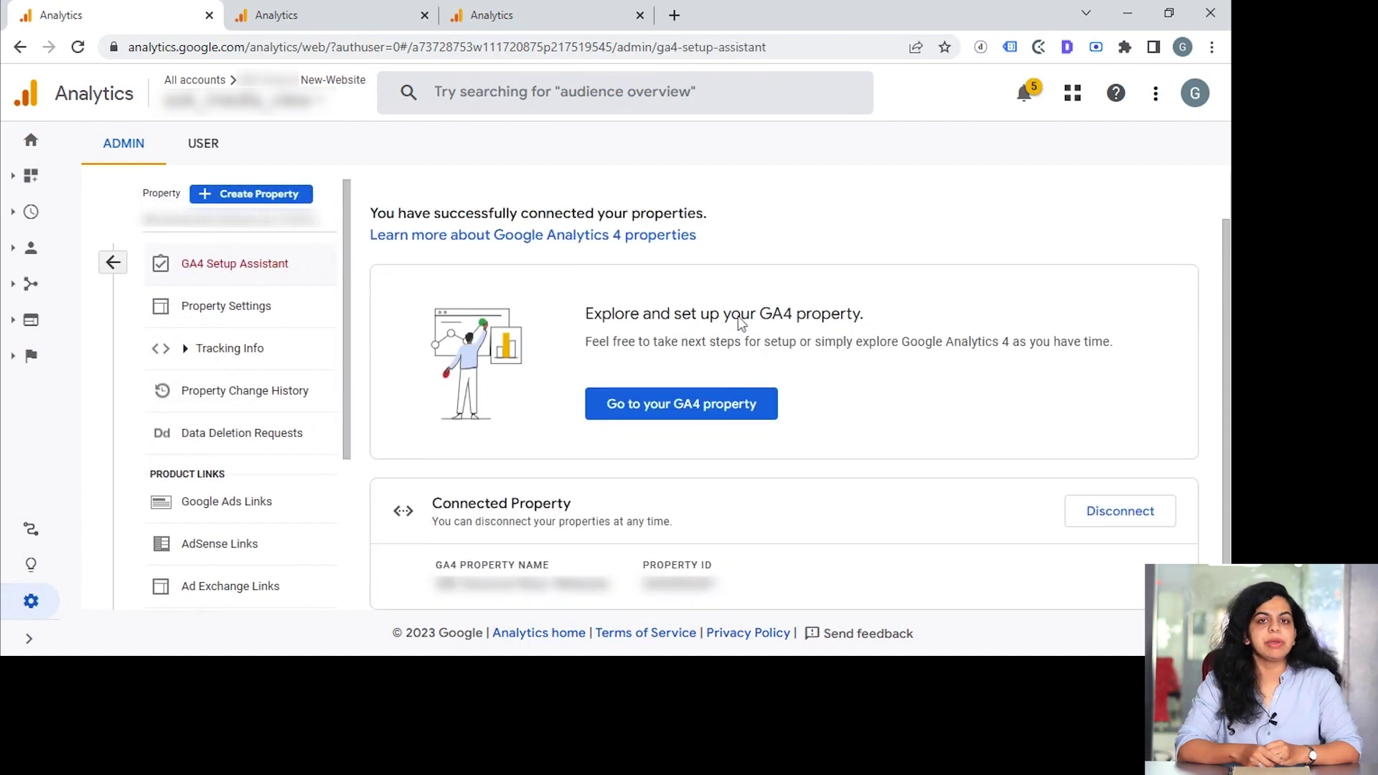
click(331, 24)
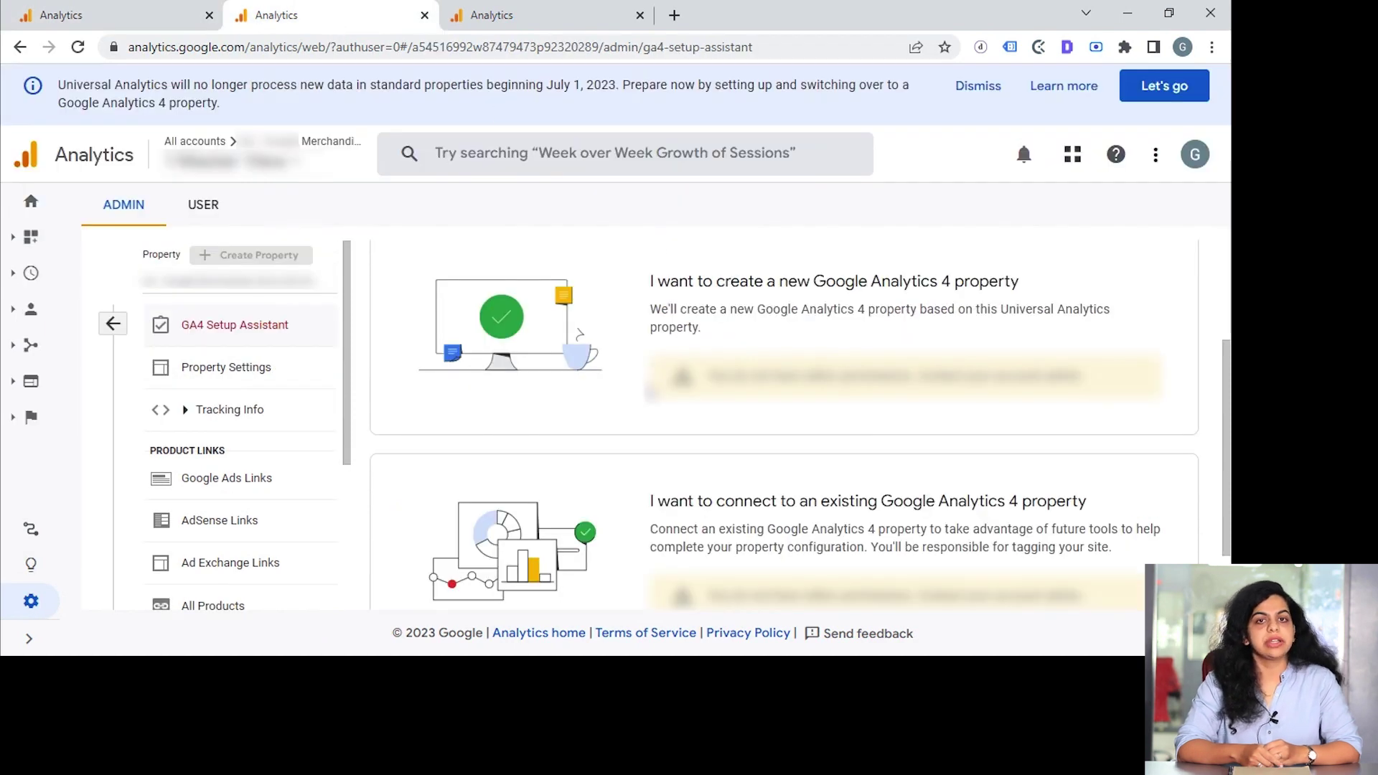
scroll(650, 391, down, 2)
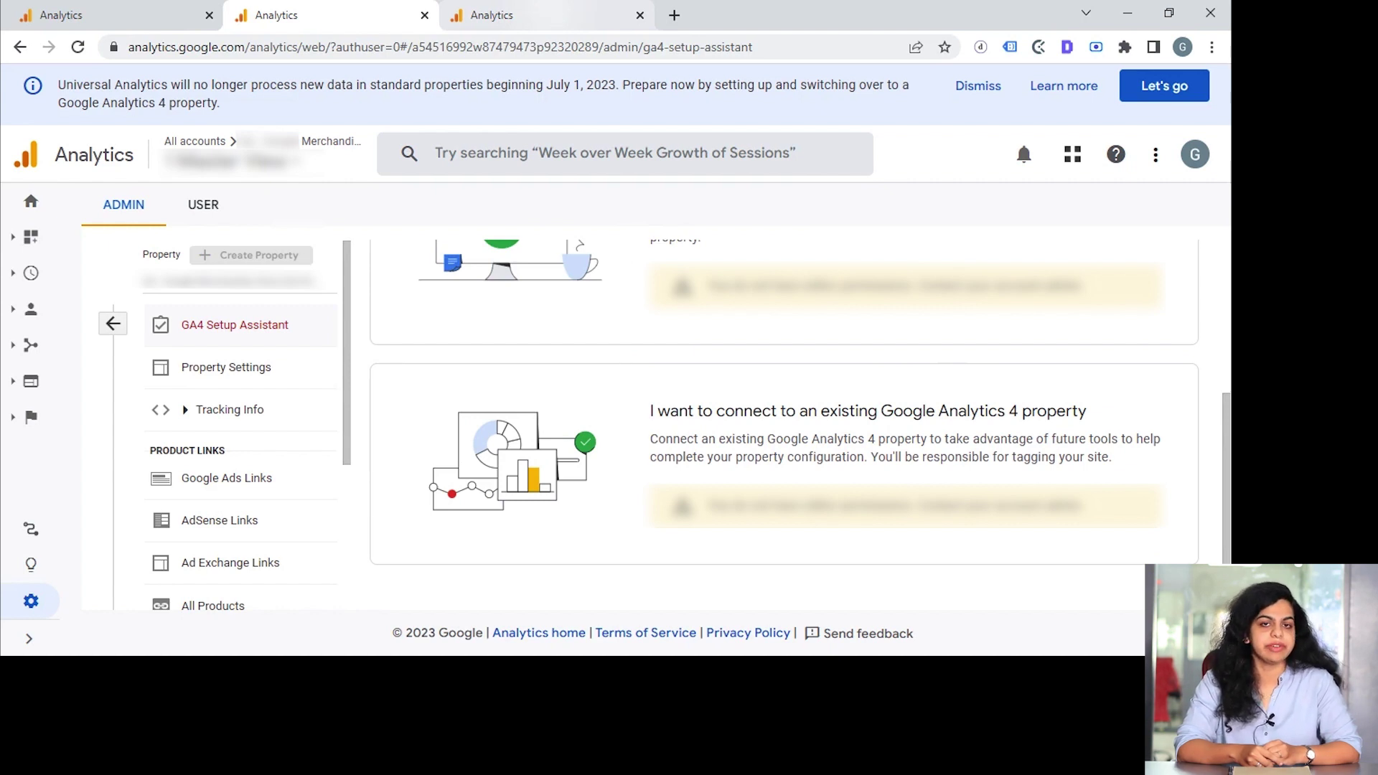
In the third tab's Admin, create a new account named 'My new account'.
click(492, 15)
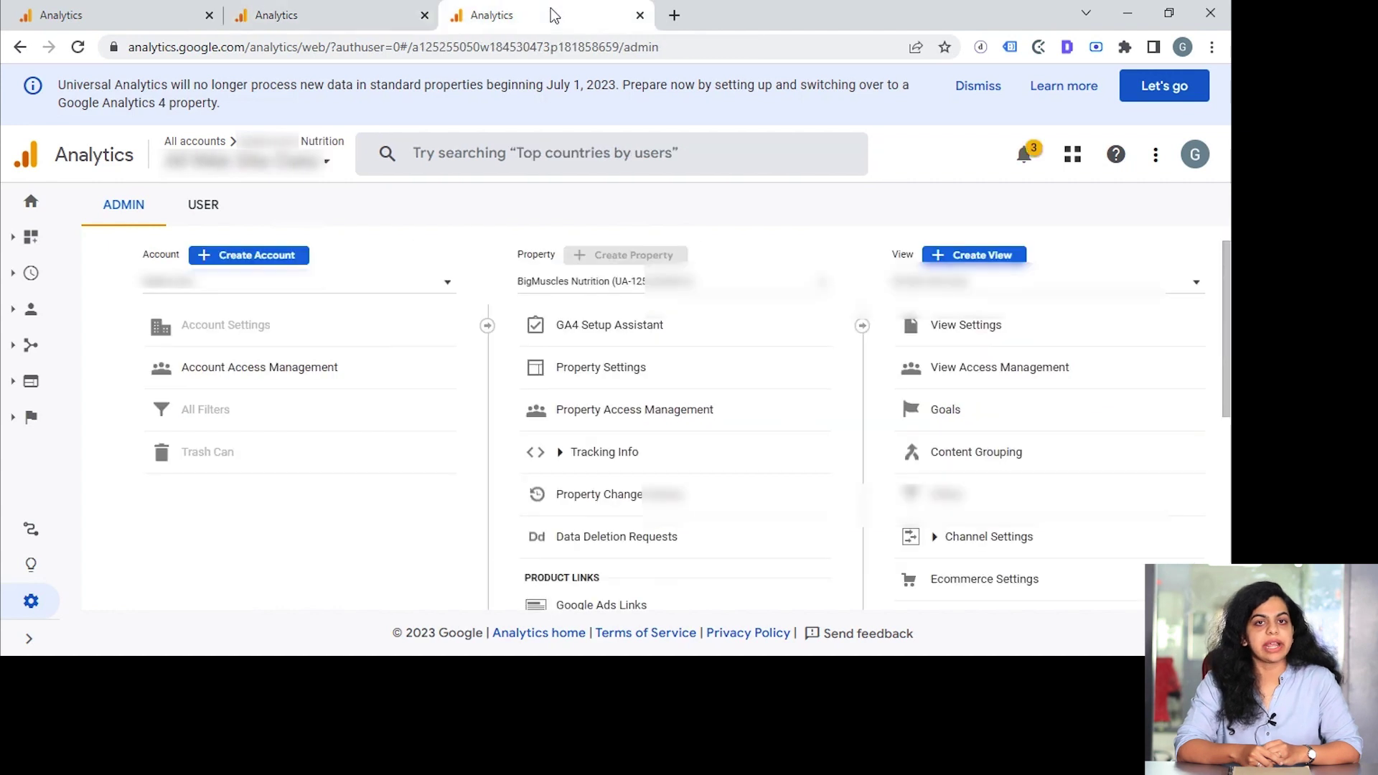
click(269, 260)
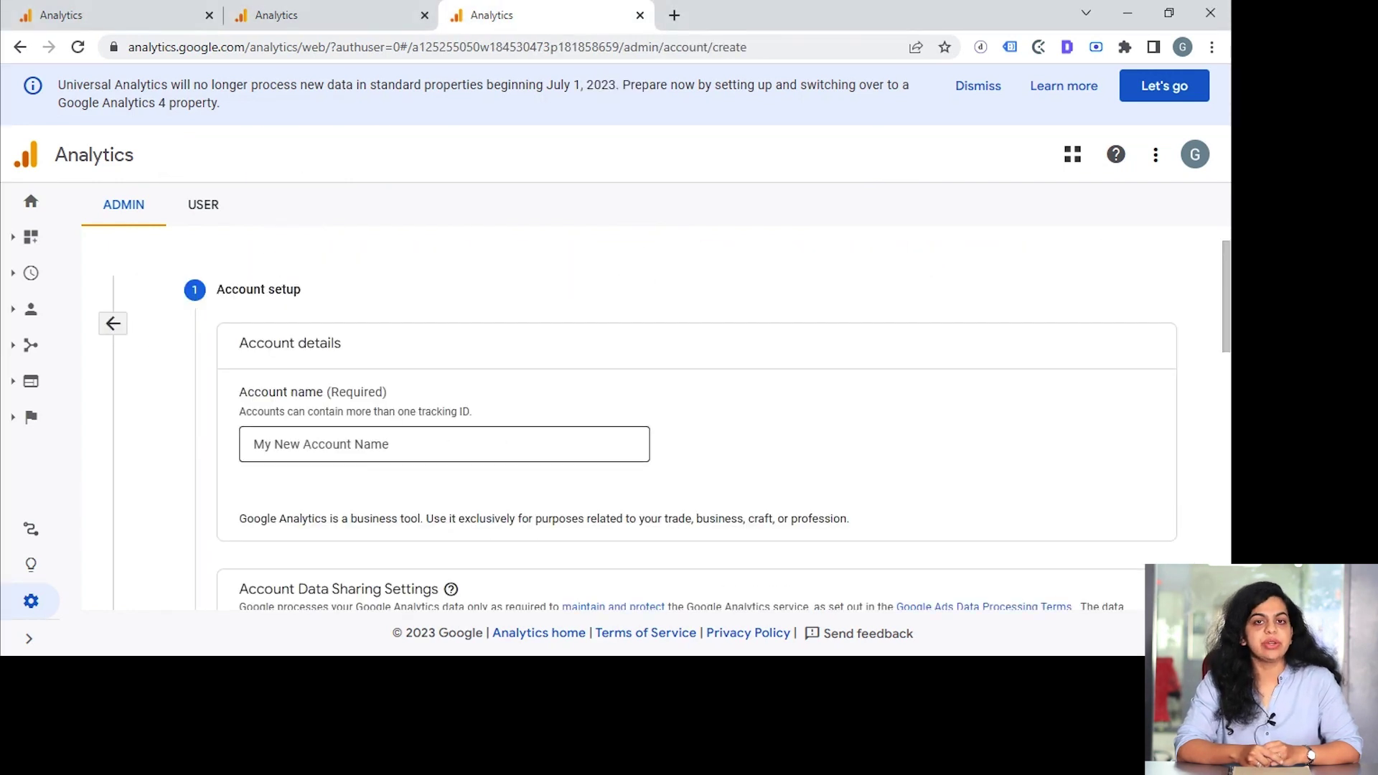
click(323, 445)
text(My)
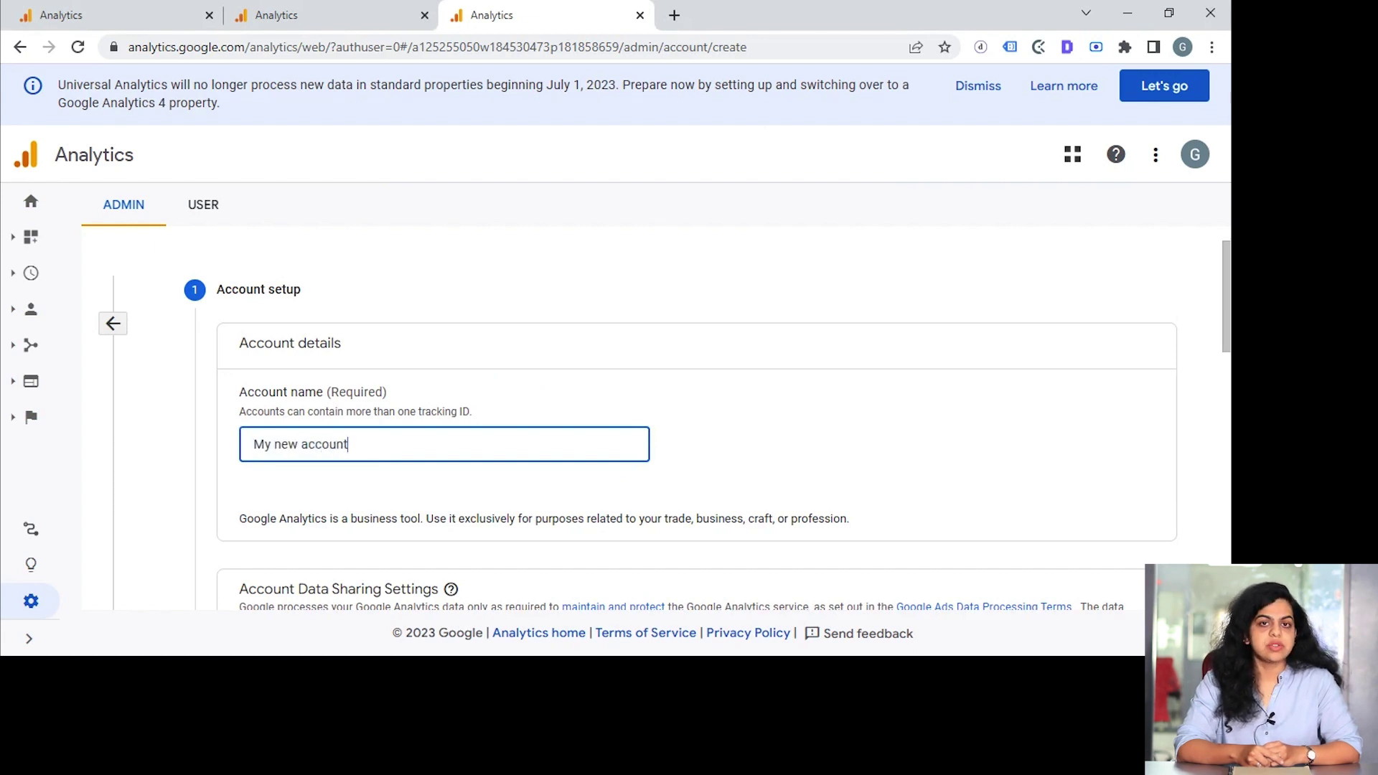
text( new account)
scroll(379, 450, down, 5)
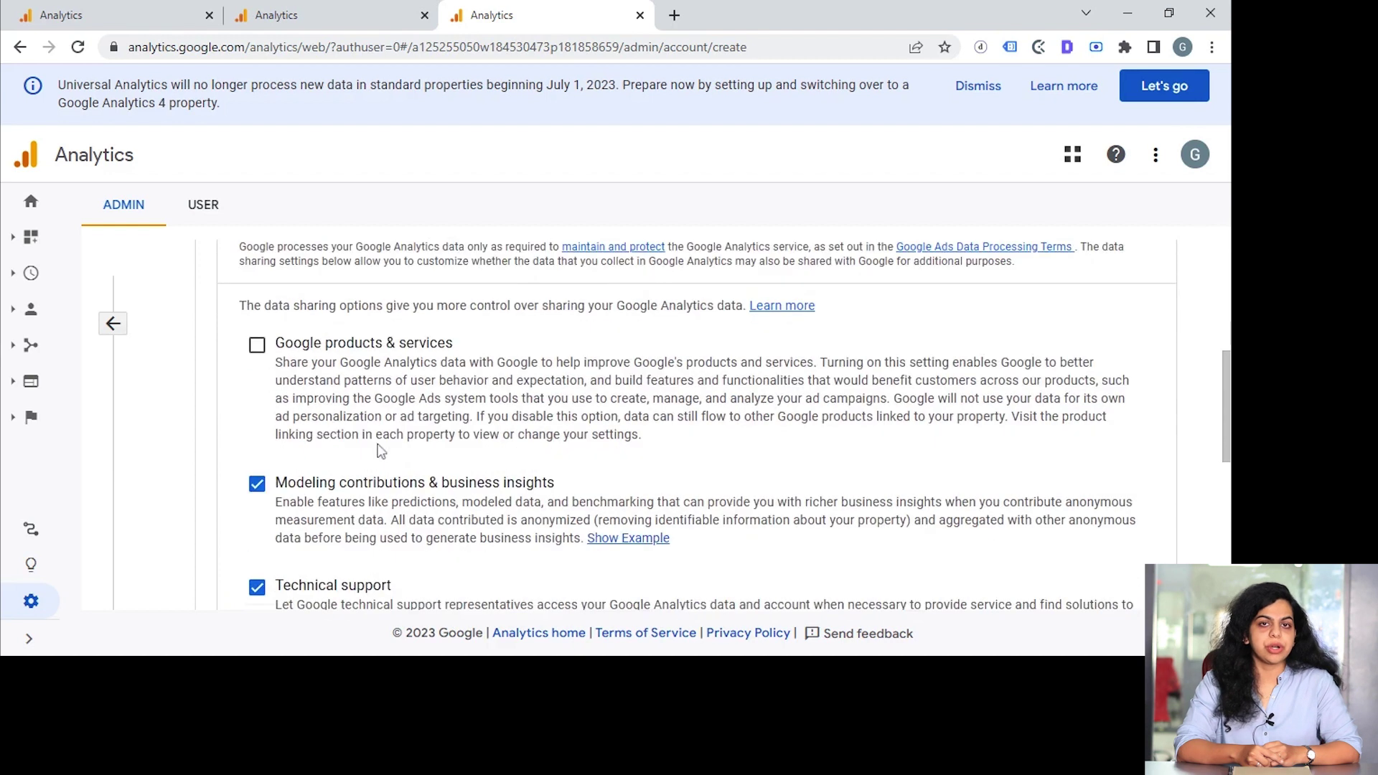
scroll(379, 450, down, 7)
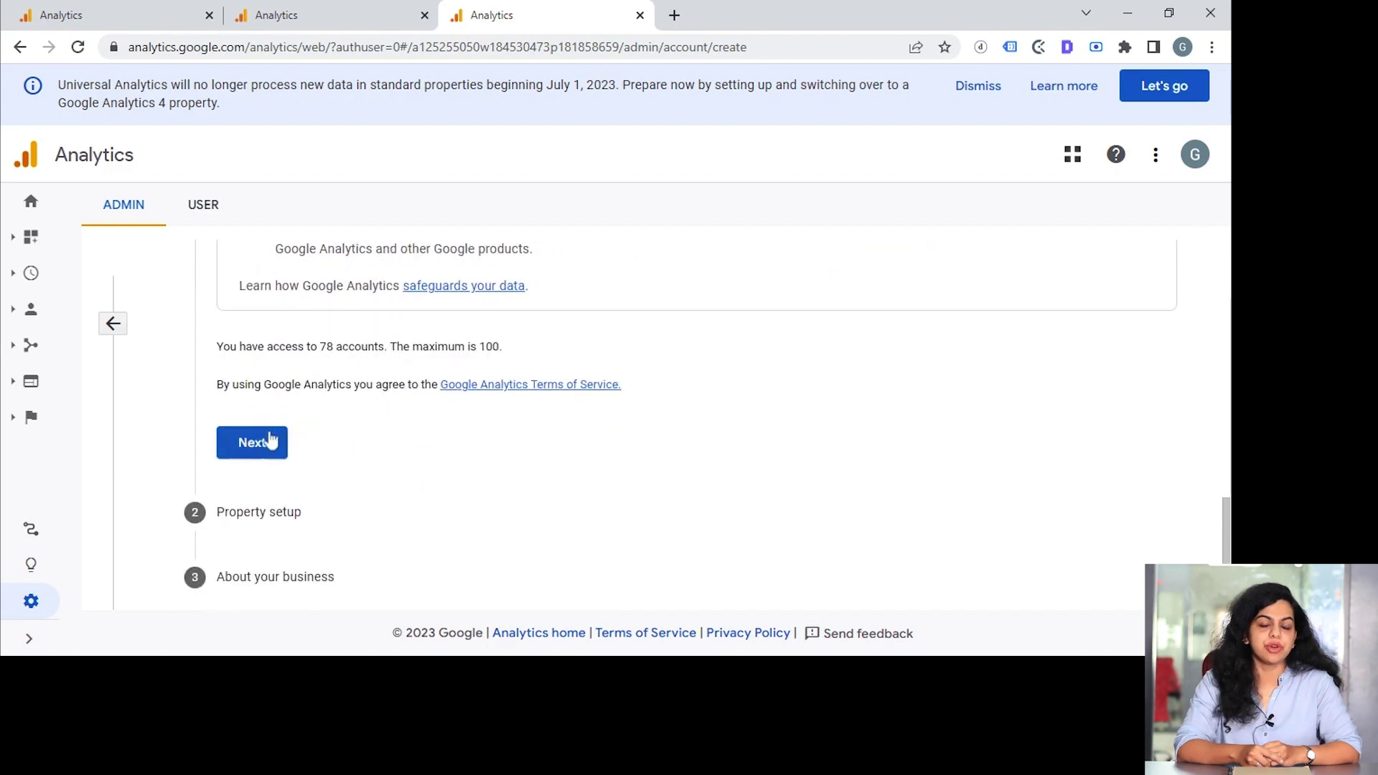
click(270, 441)
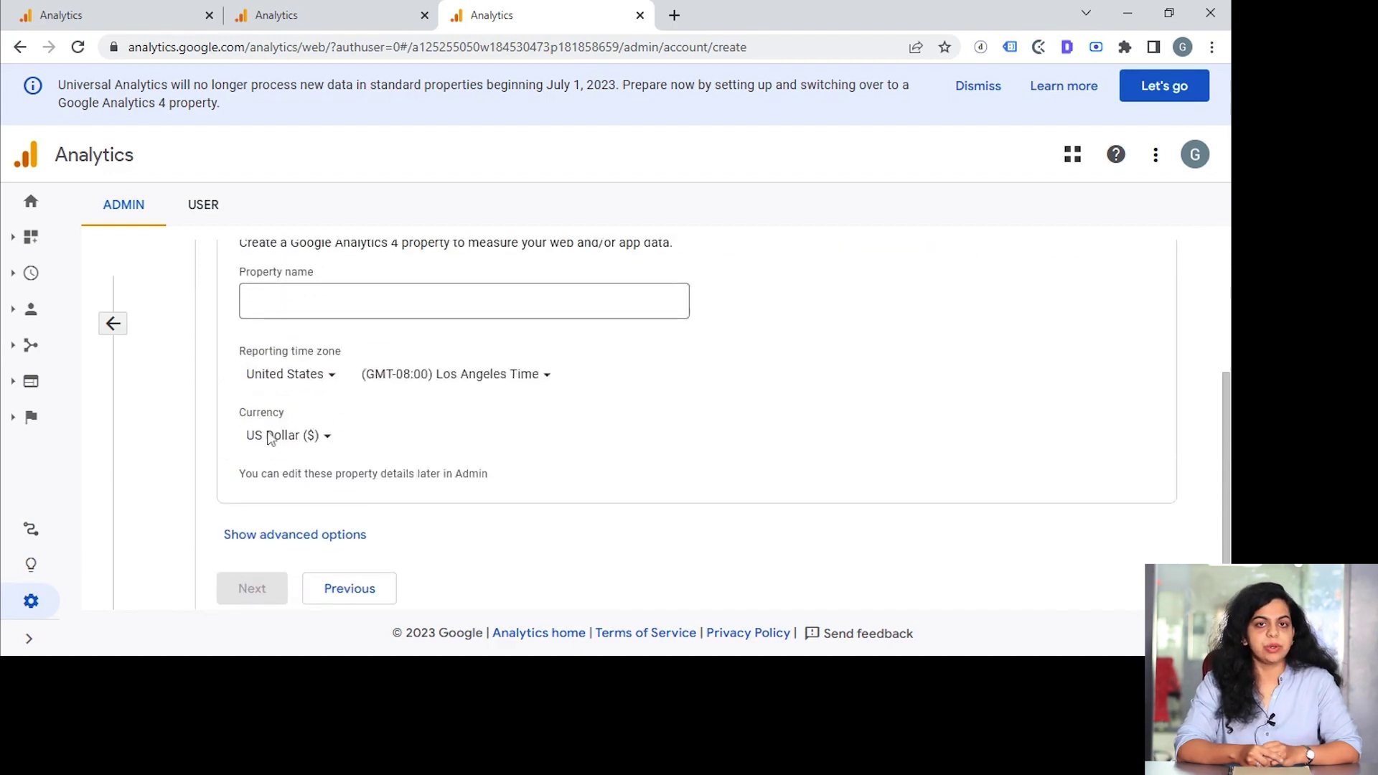
Create the property 'New GA4 property' with India time zone and Indian Rupee currency.
click(388, 311)
text(N)
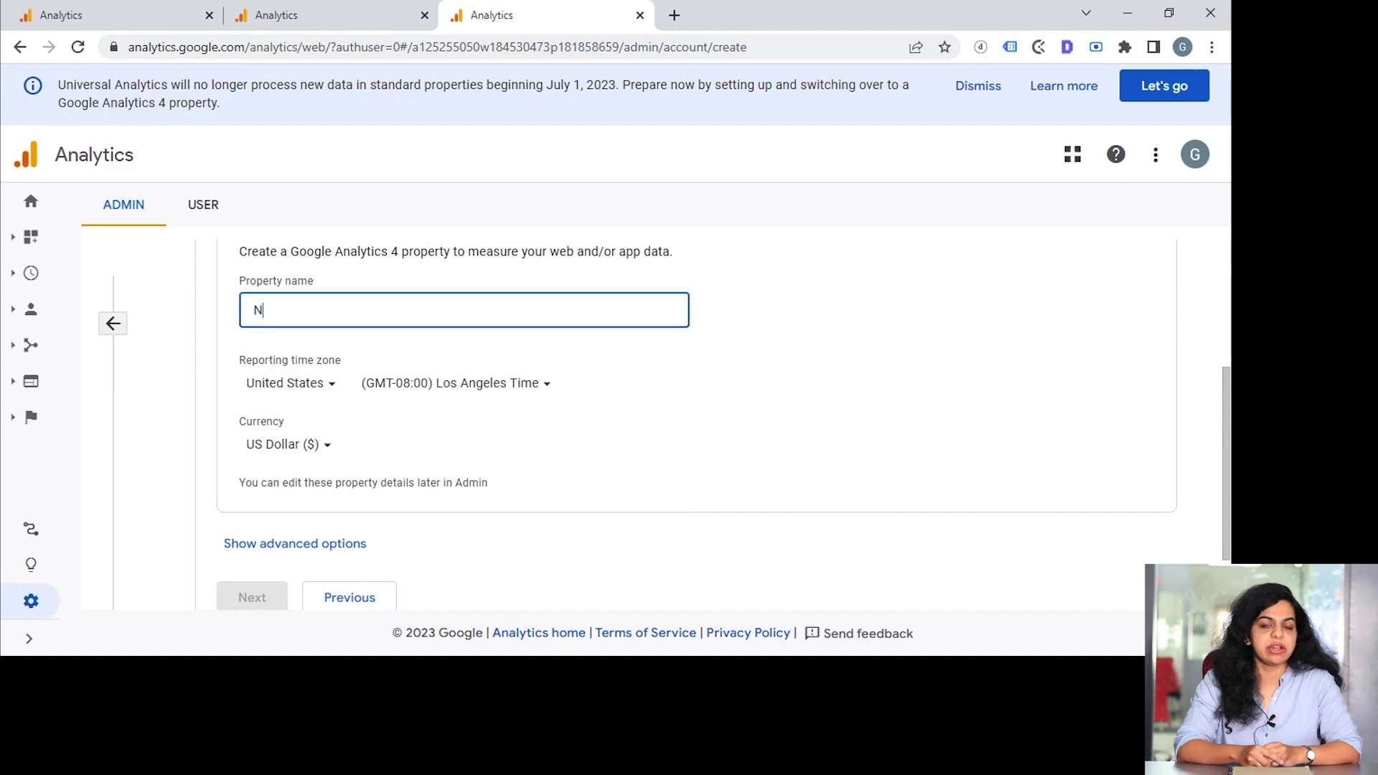
text(ew GA4 property)
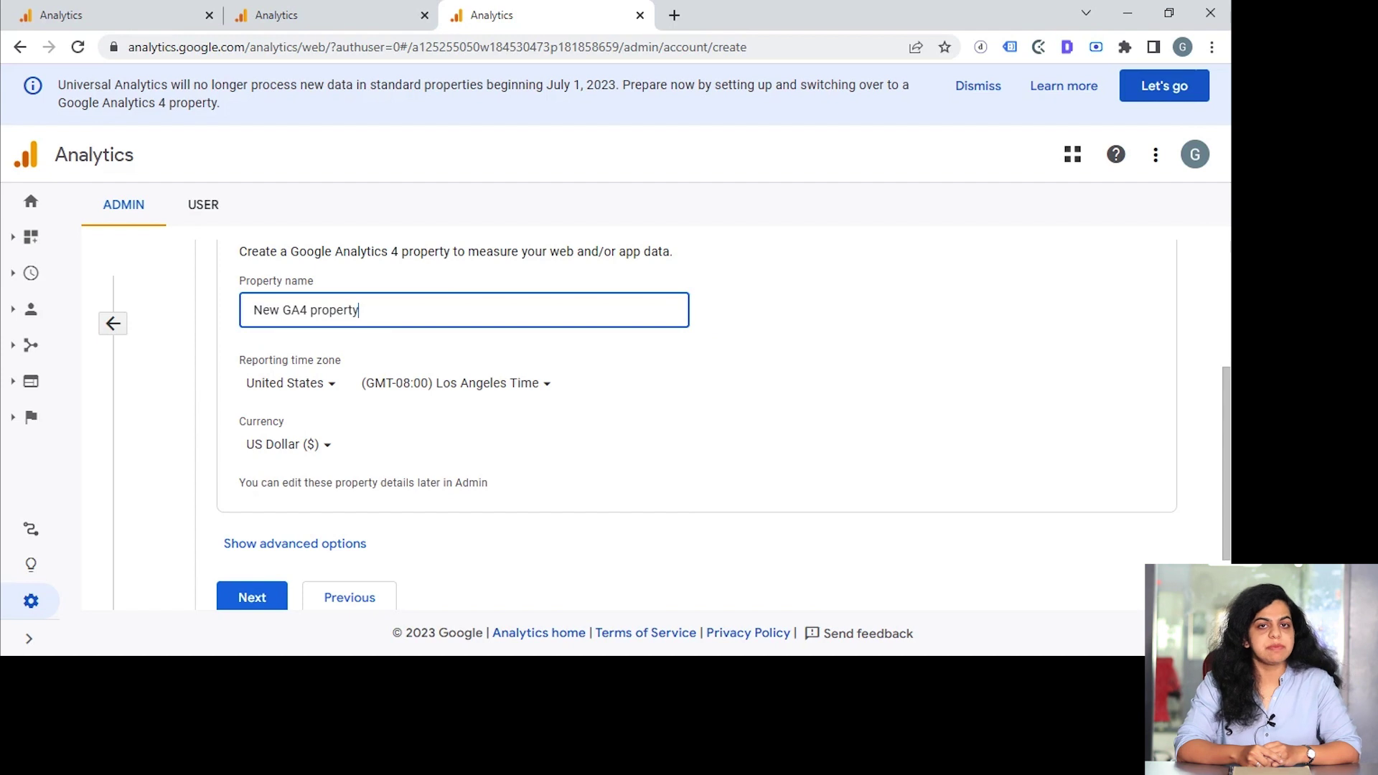
click(322, 390)
text(ind)
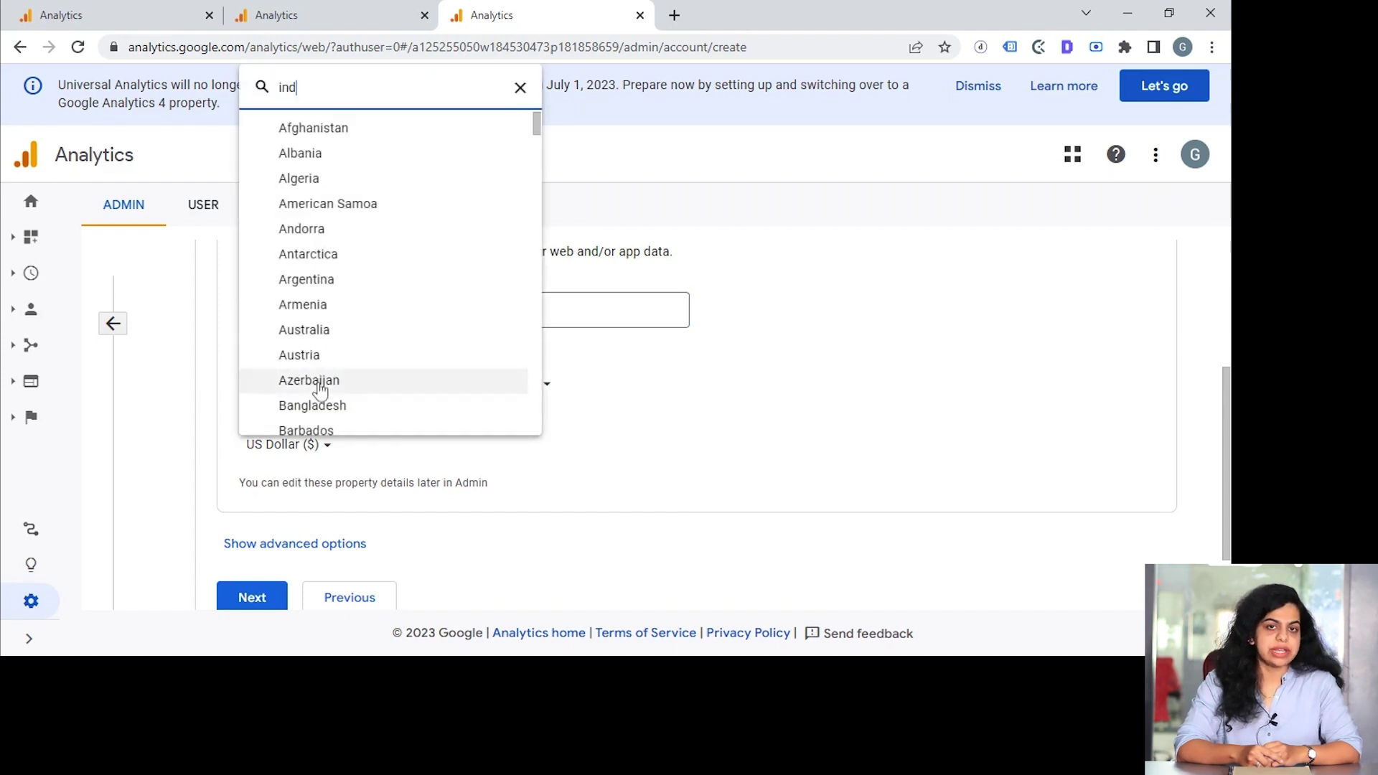
text(i)
click(322, 419)
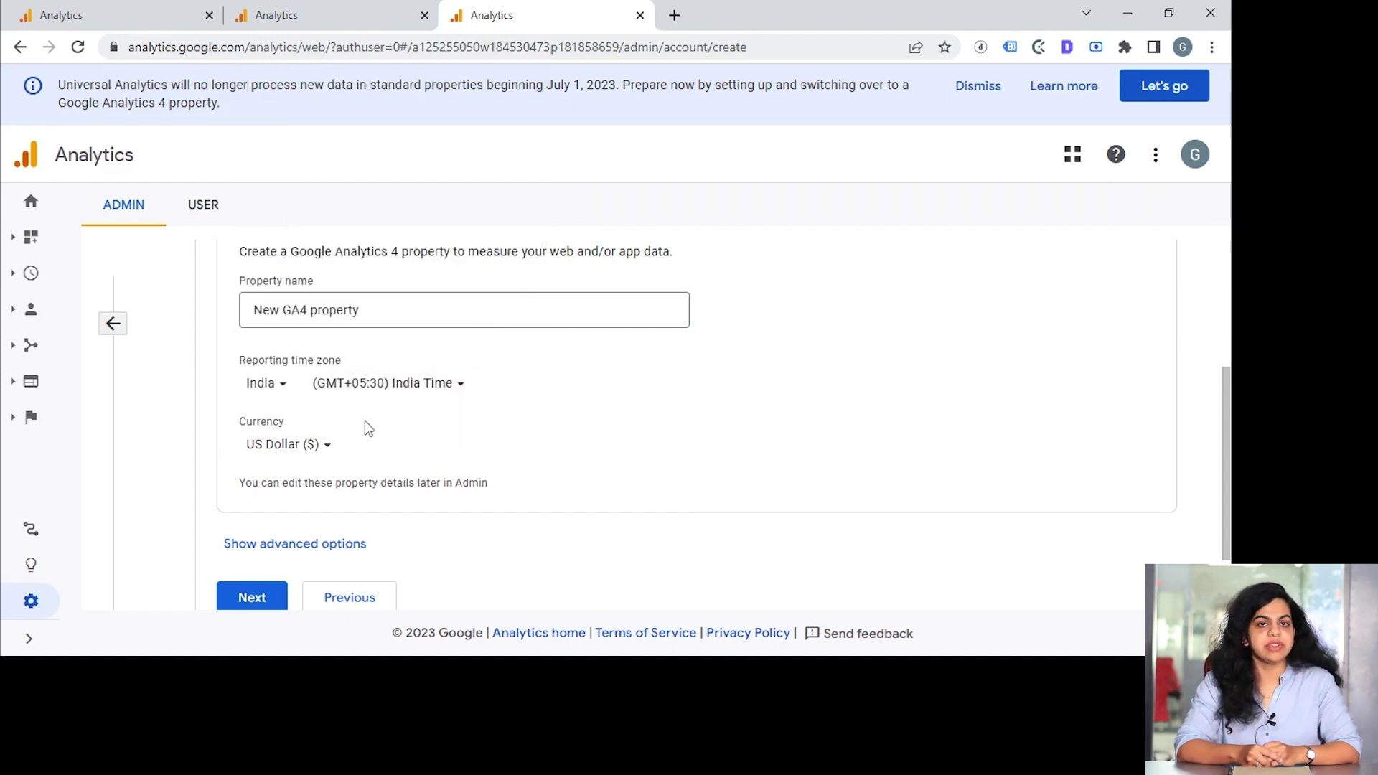
click(313, 447)
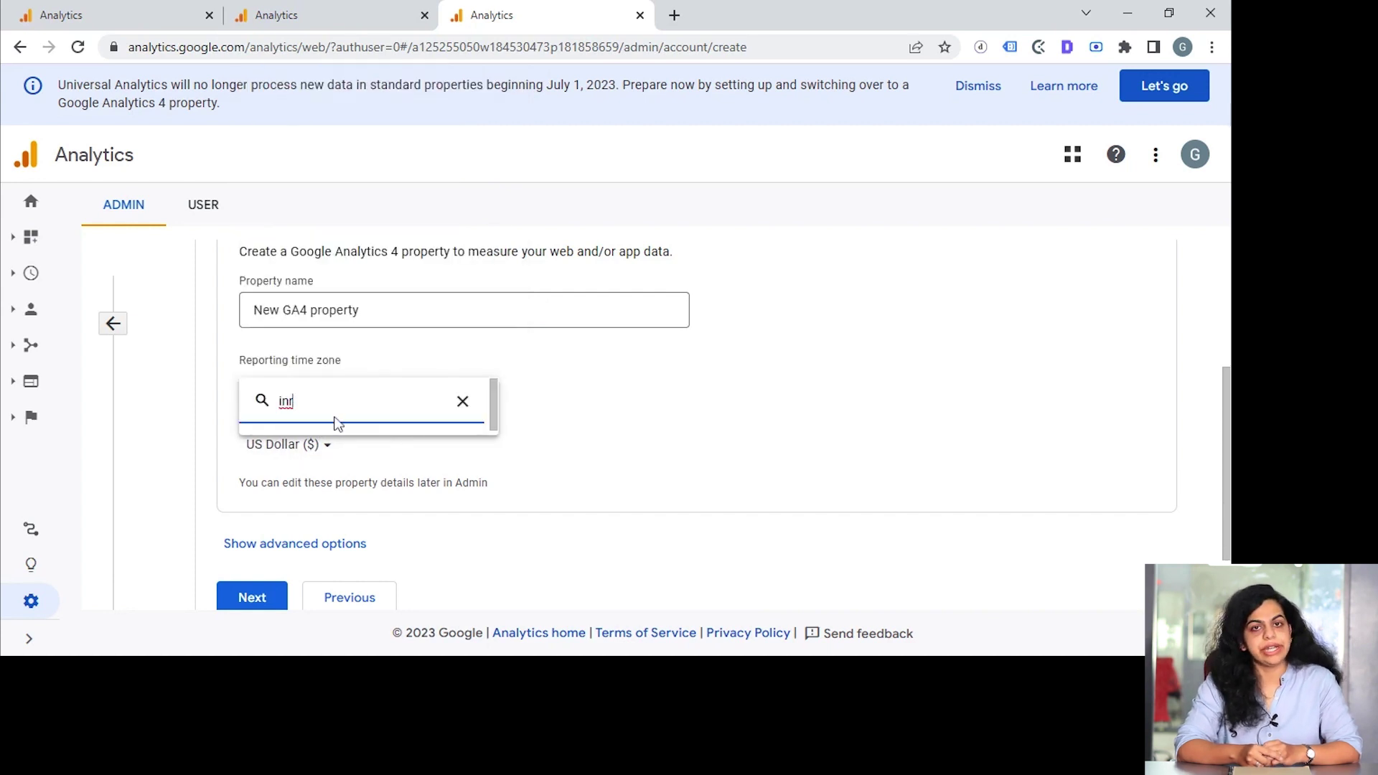
key(BackSpace)
key(BackSpace)
scroll(387, 404, down, 1)
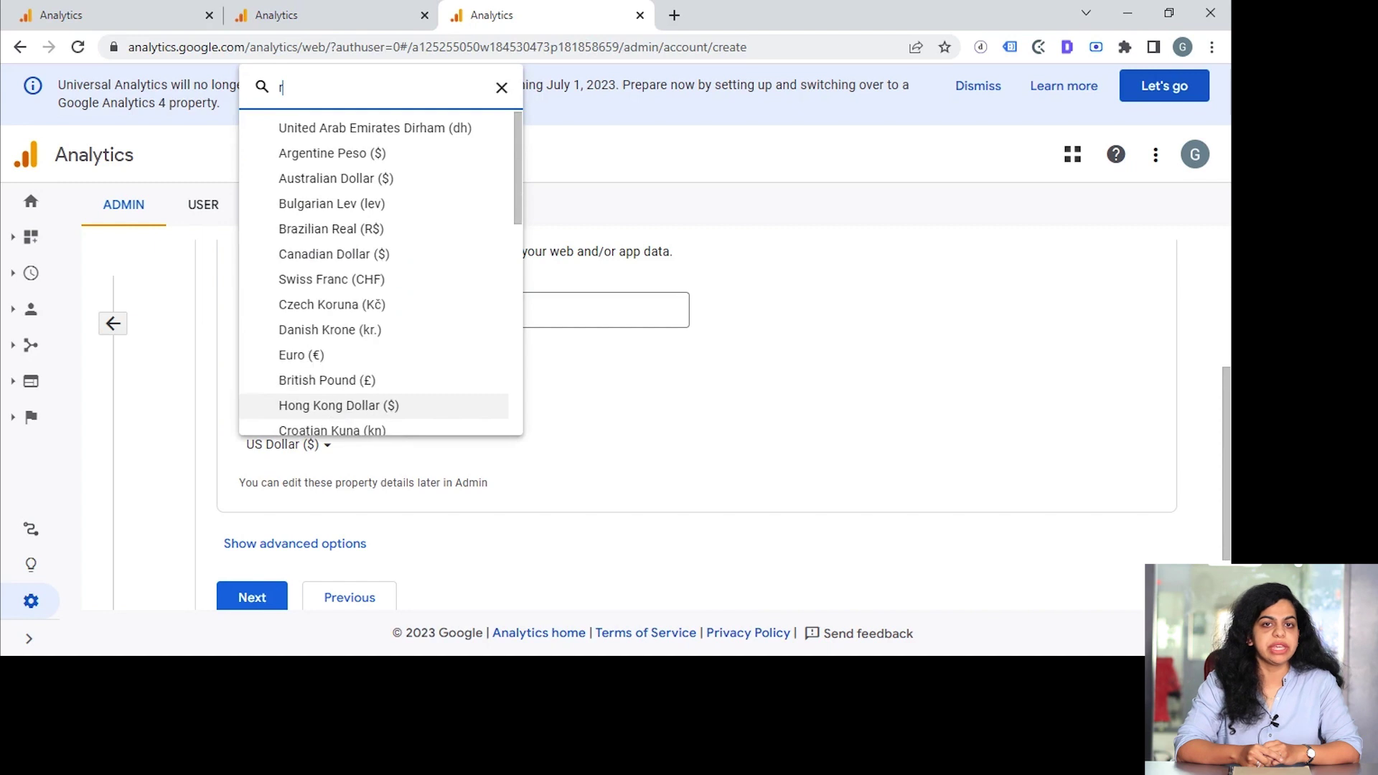
text(rup)
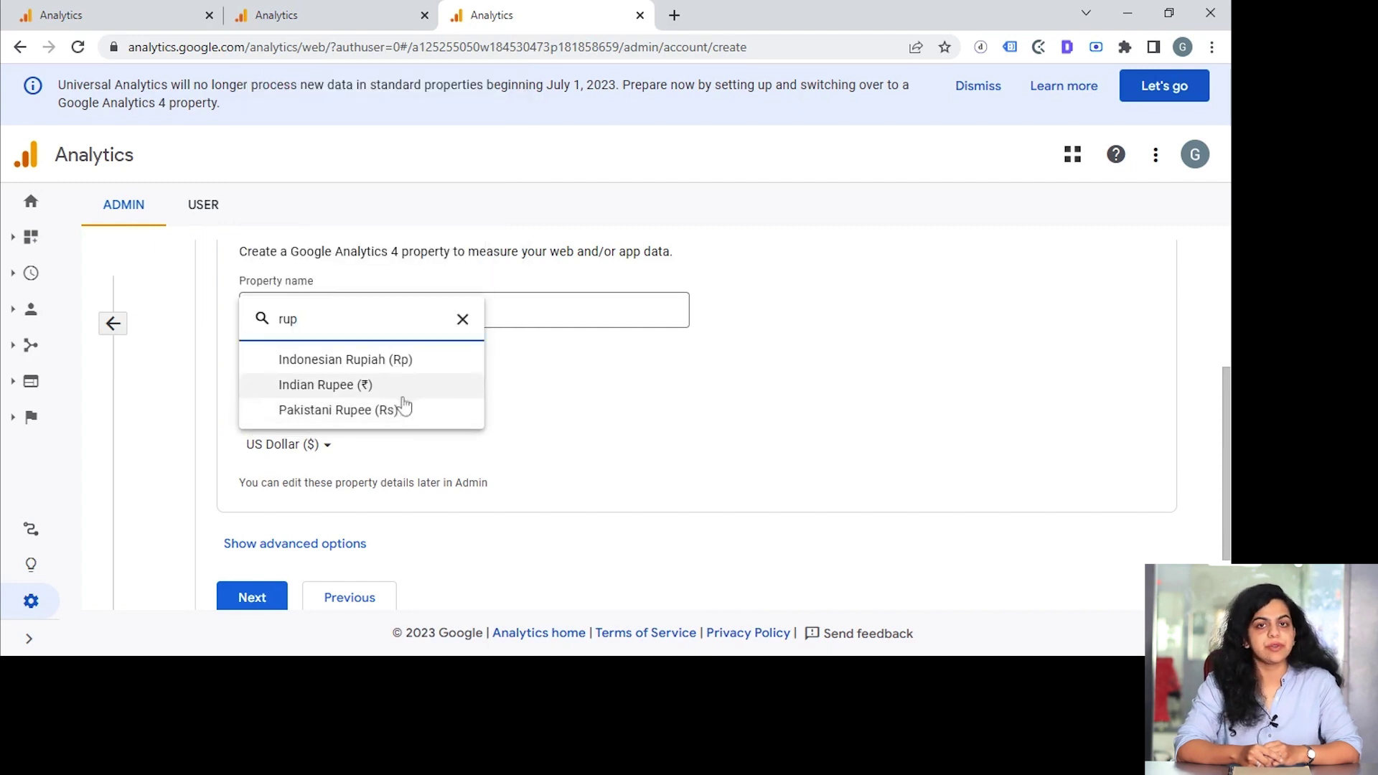
click(401, 387)
click(251, 597)
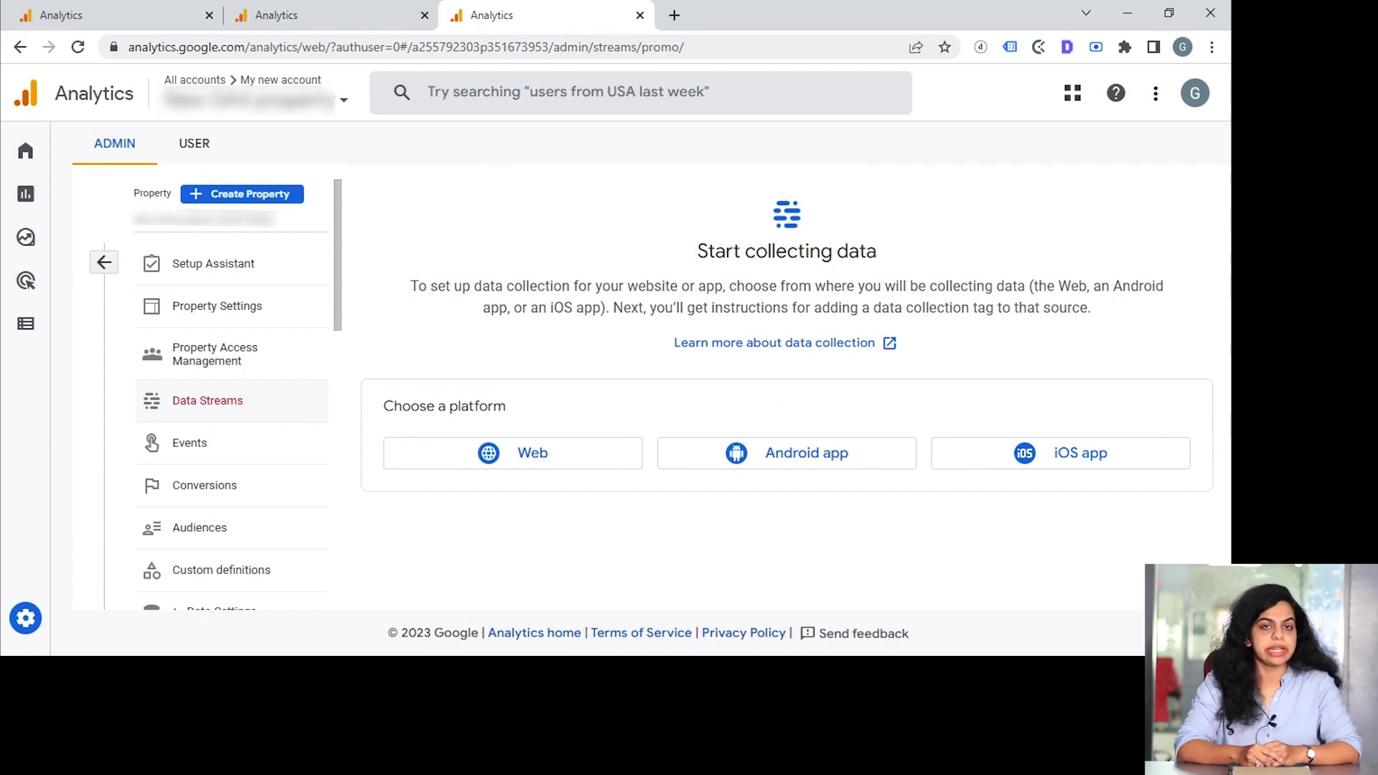
click(440, 455)
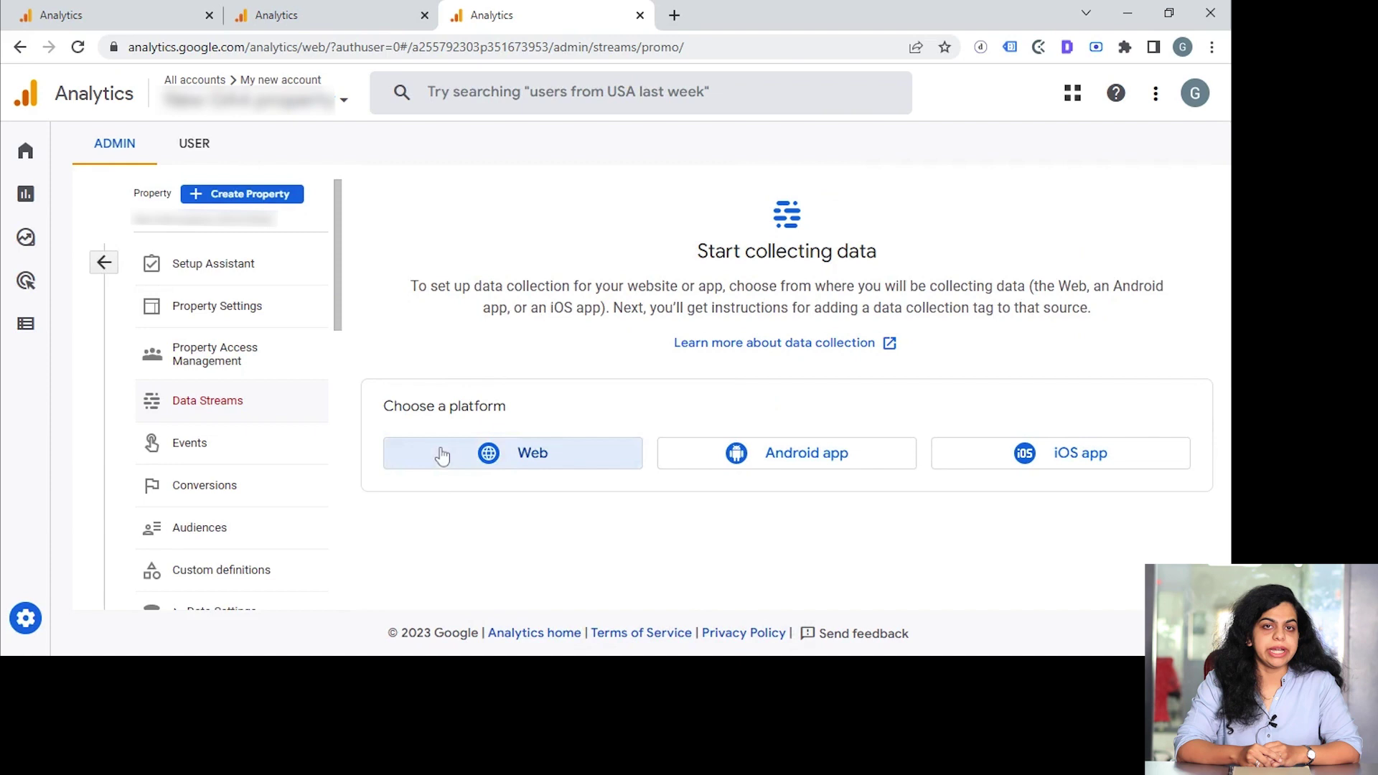
click(460, 251)
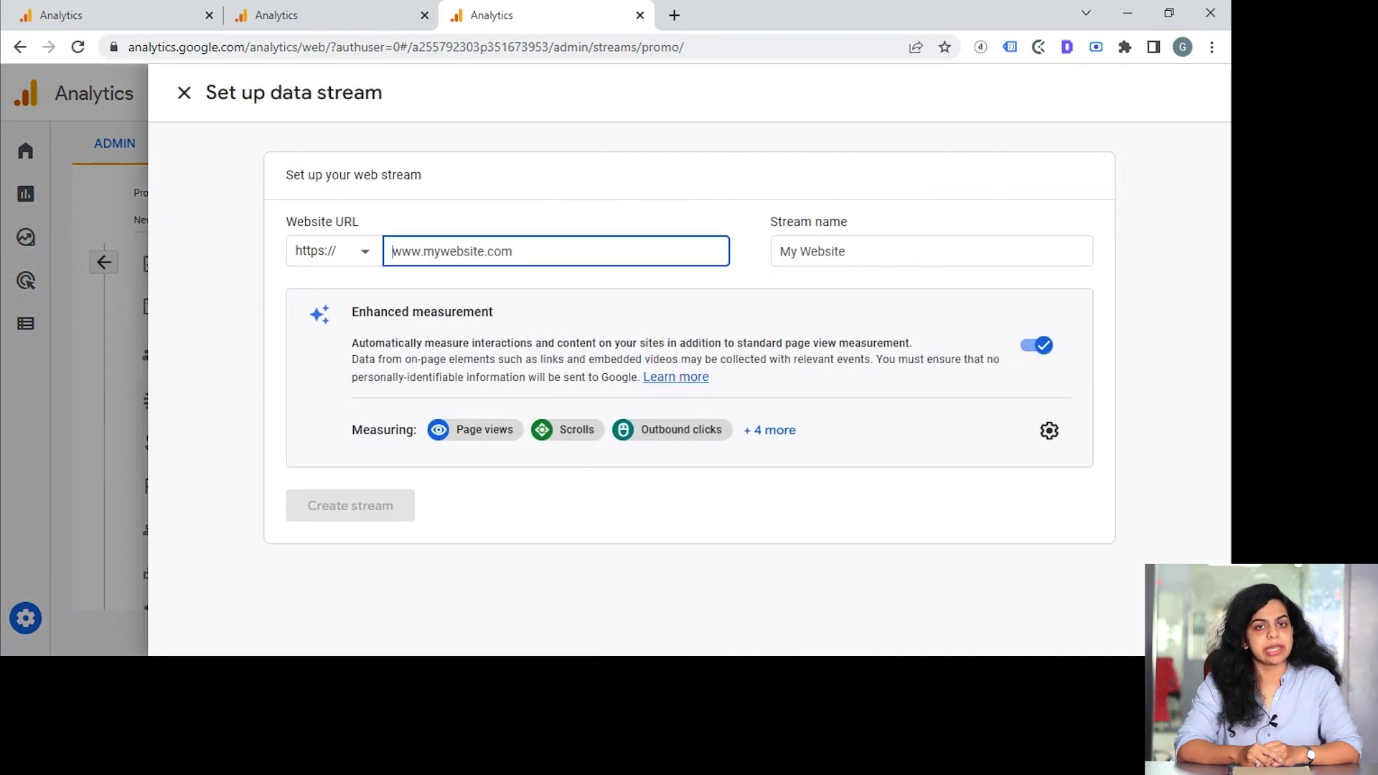
text(www.mynewsite.com)
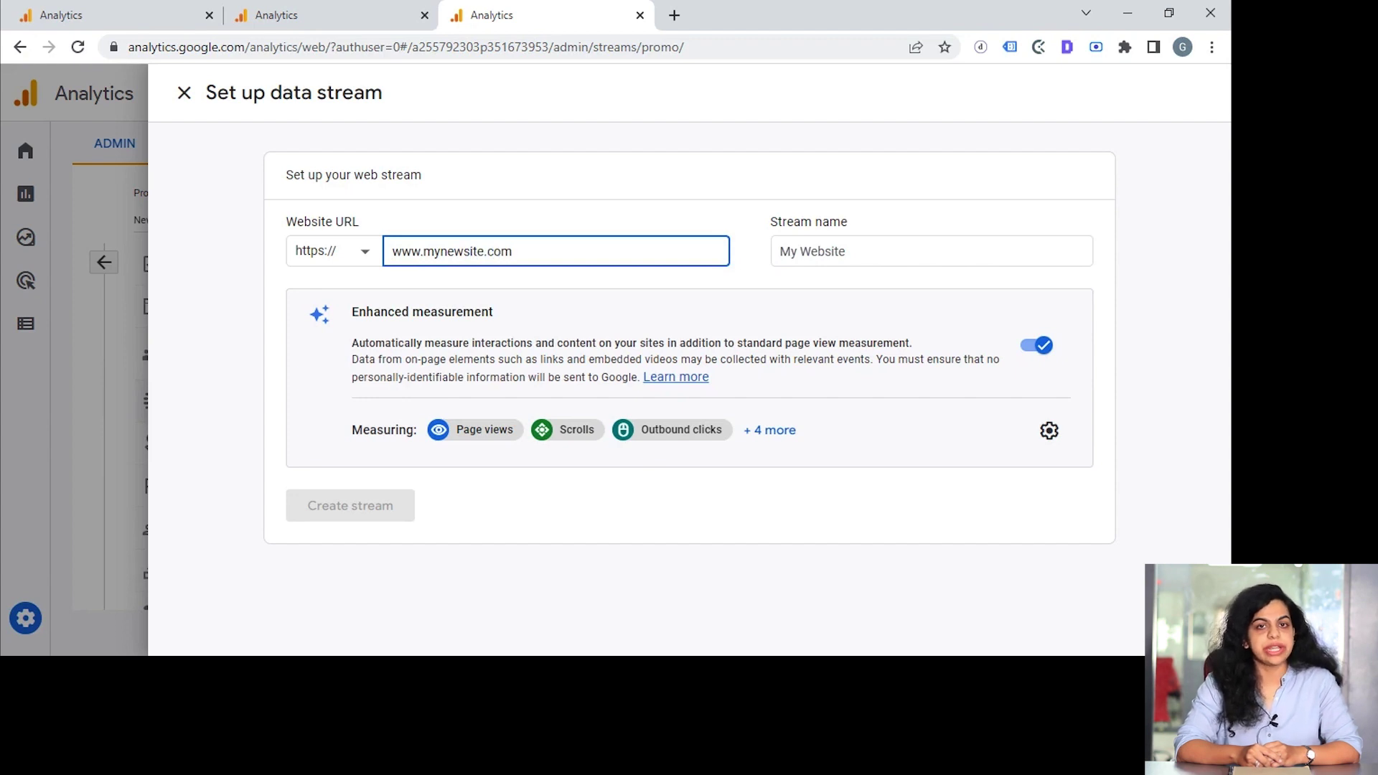
click(782, 257)
text(Web)
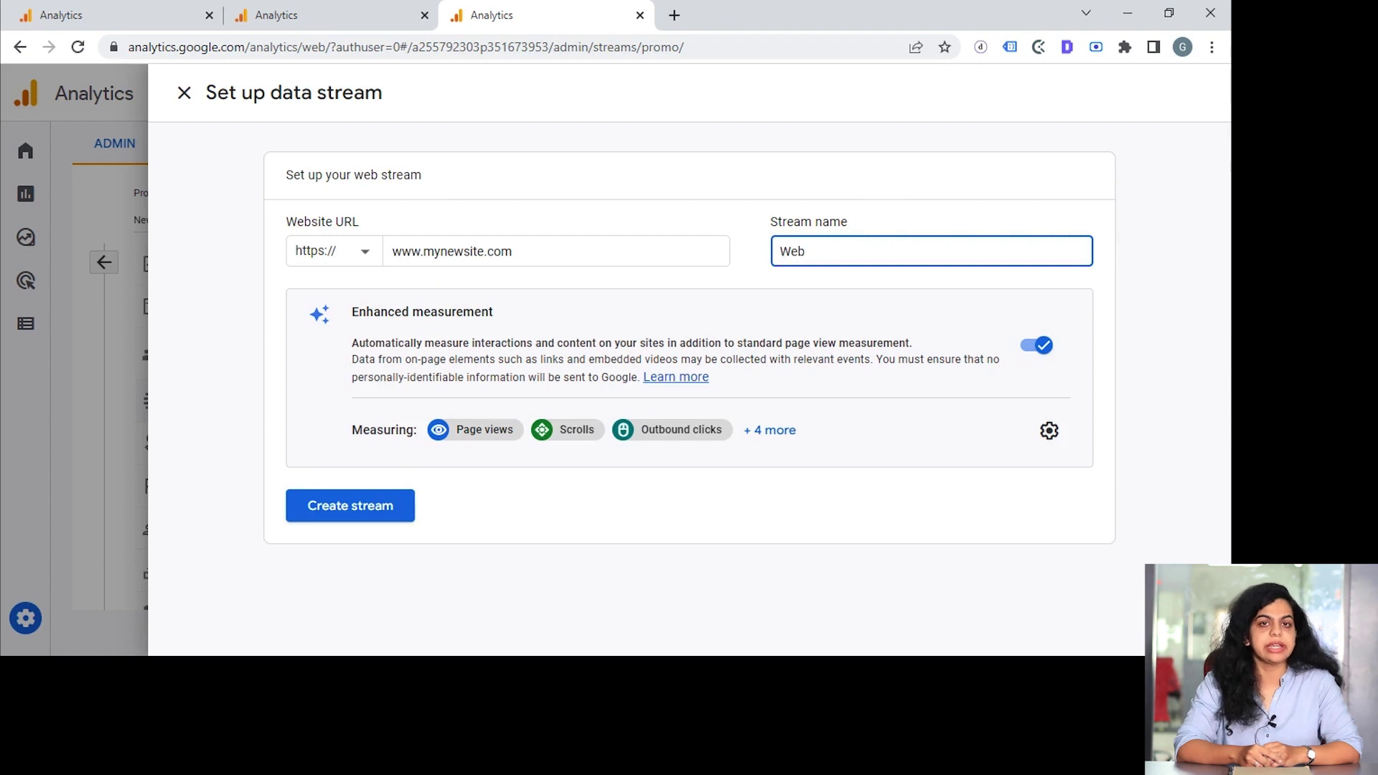
click(345, 507)
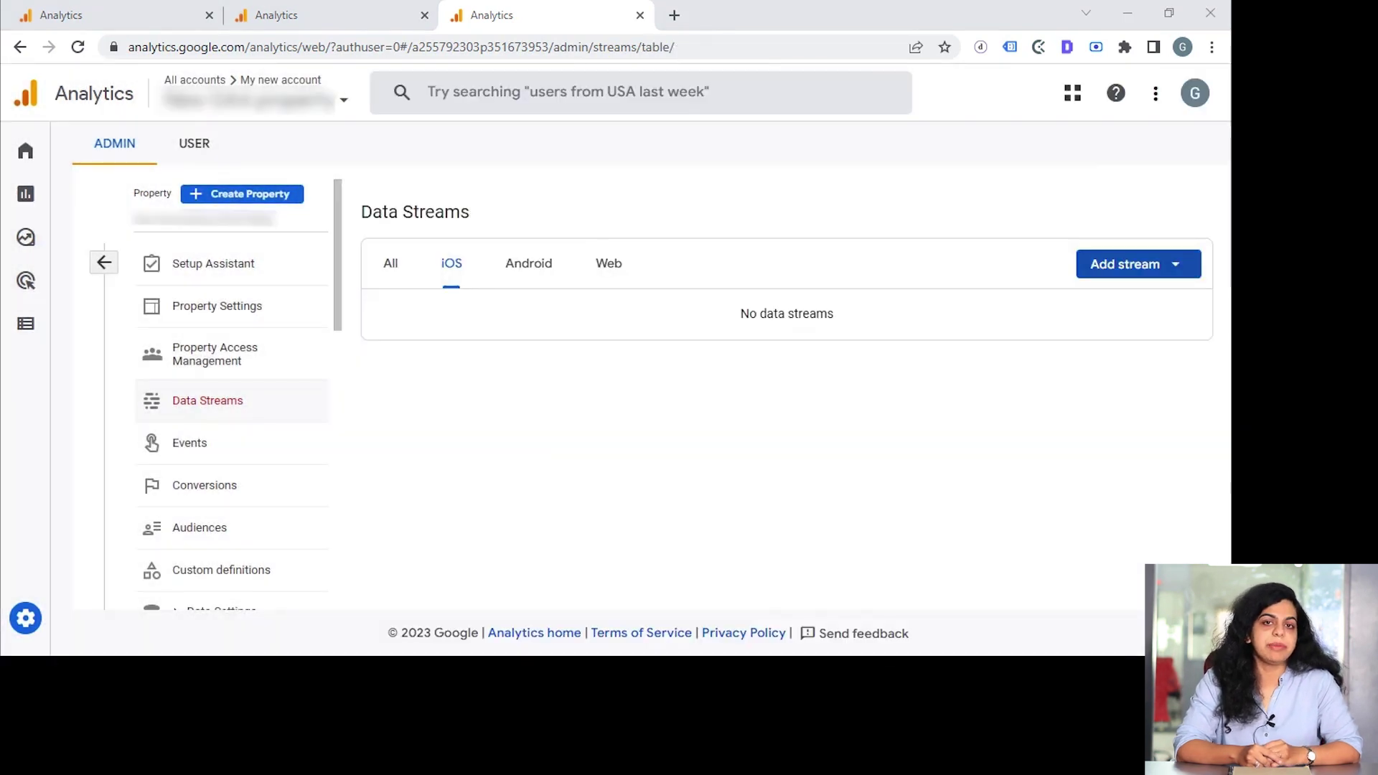
Go to the Home page and browse its cards, which show no data received yet.
click(1131, 265)
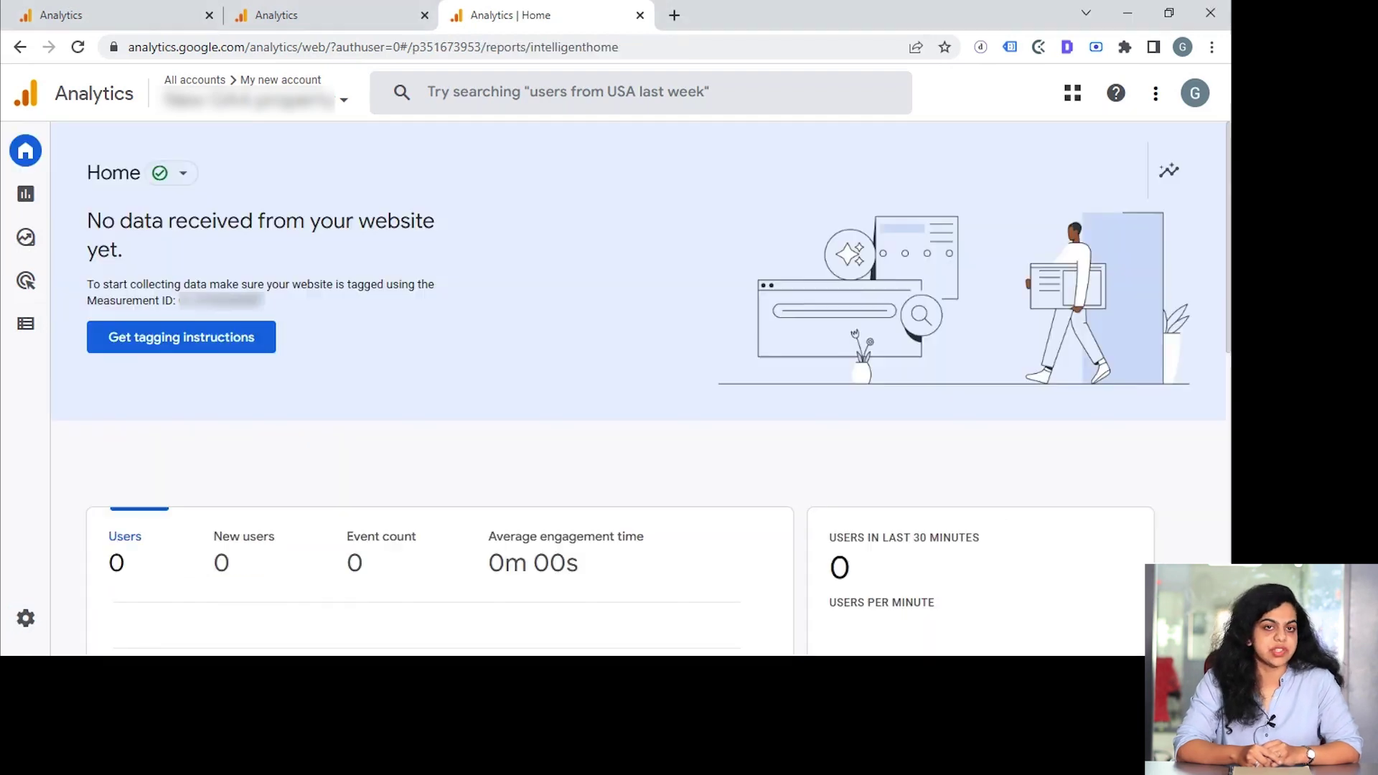
scroll(157, 388, down, 5)
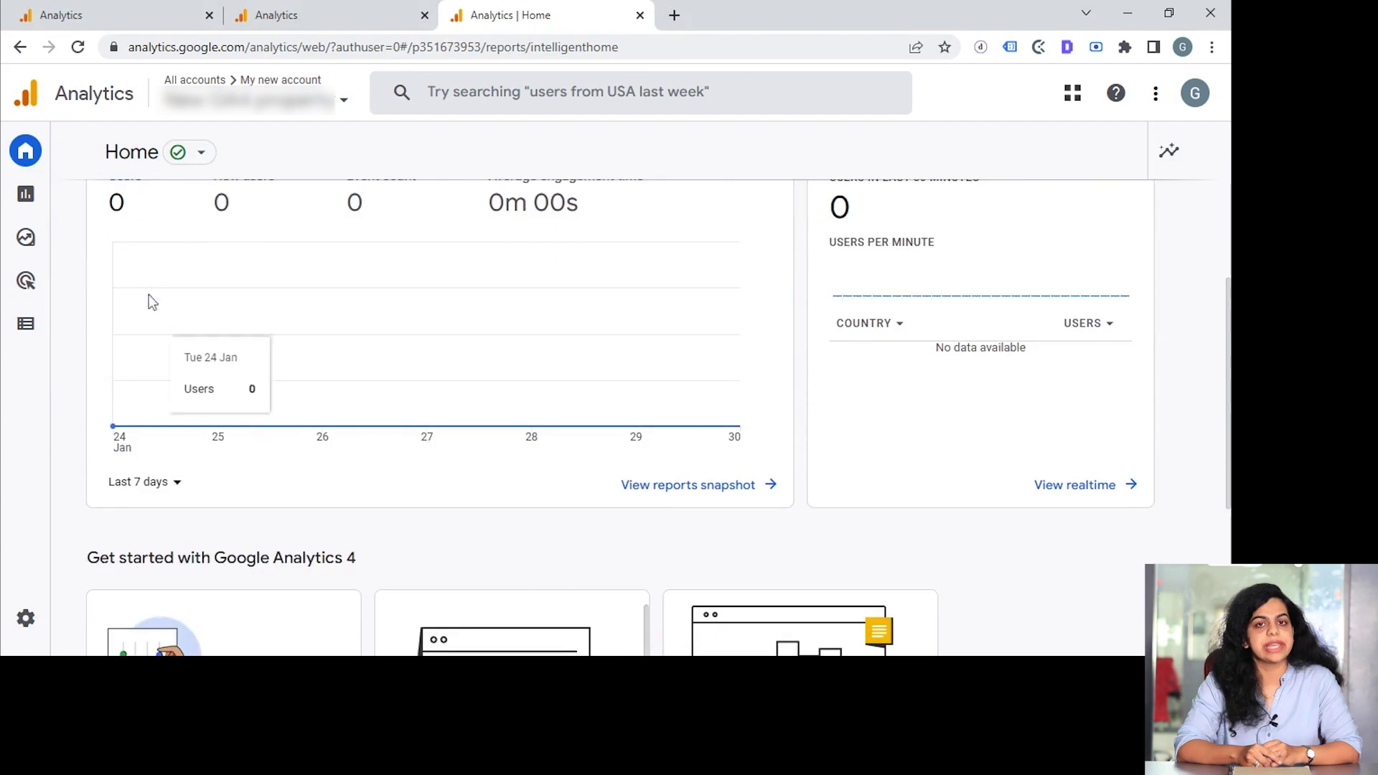
scroll(153, 348, up, 3)
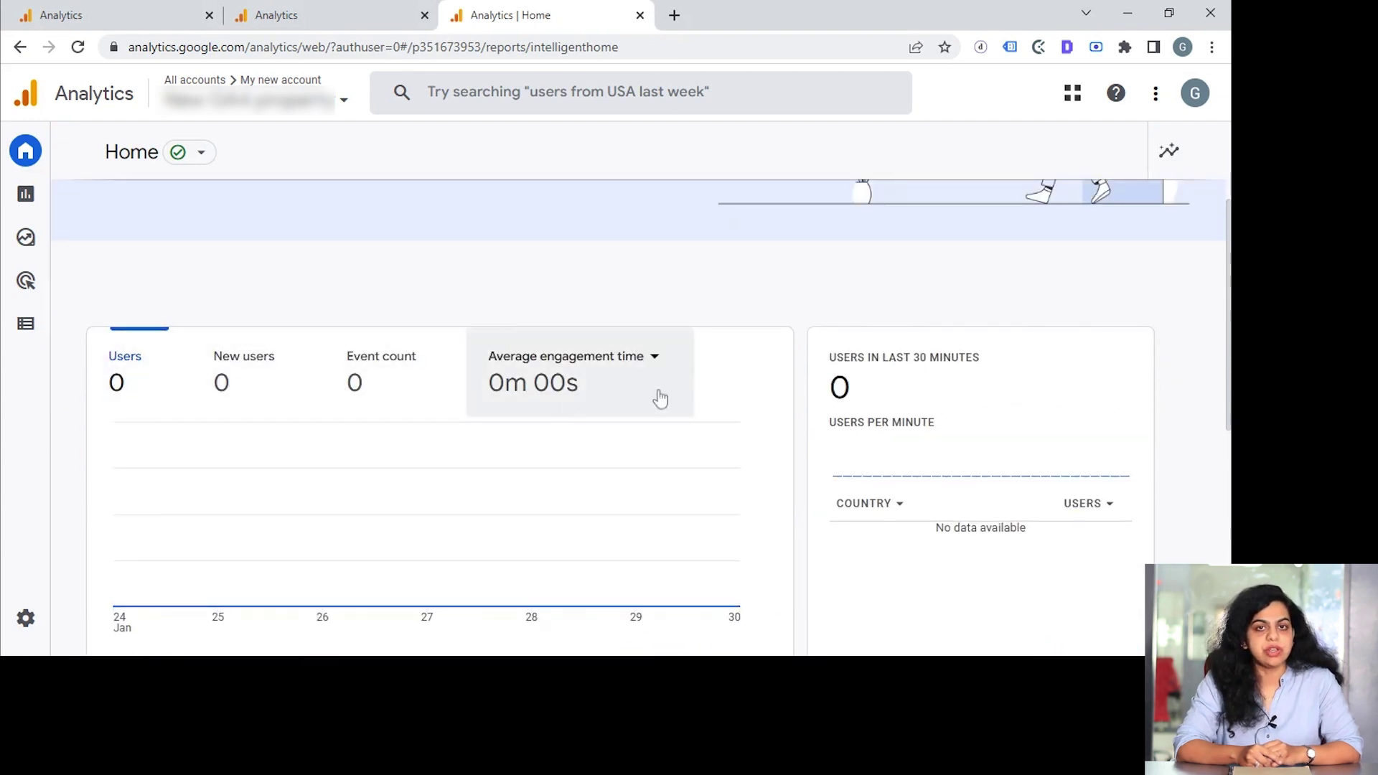
scroll(777, 416, down, 4)
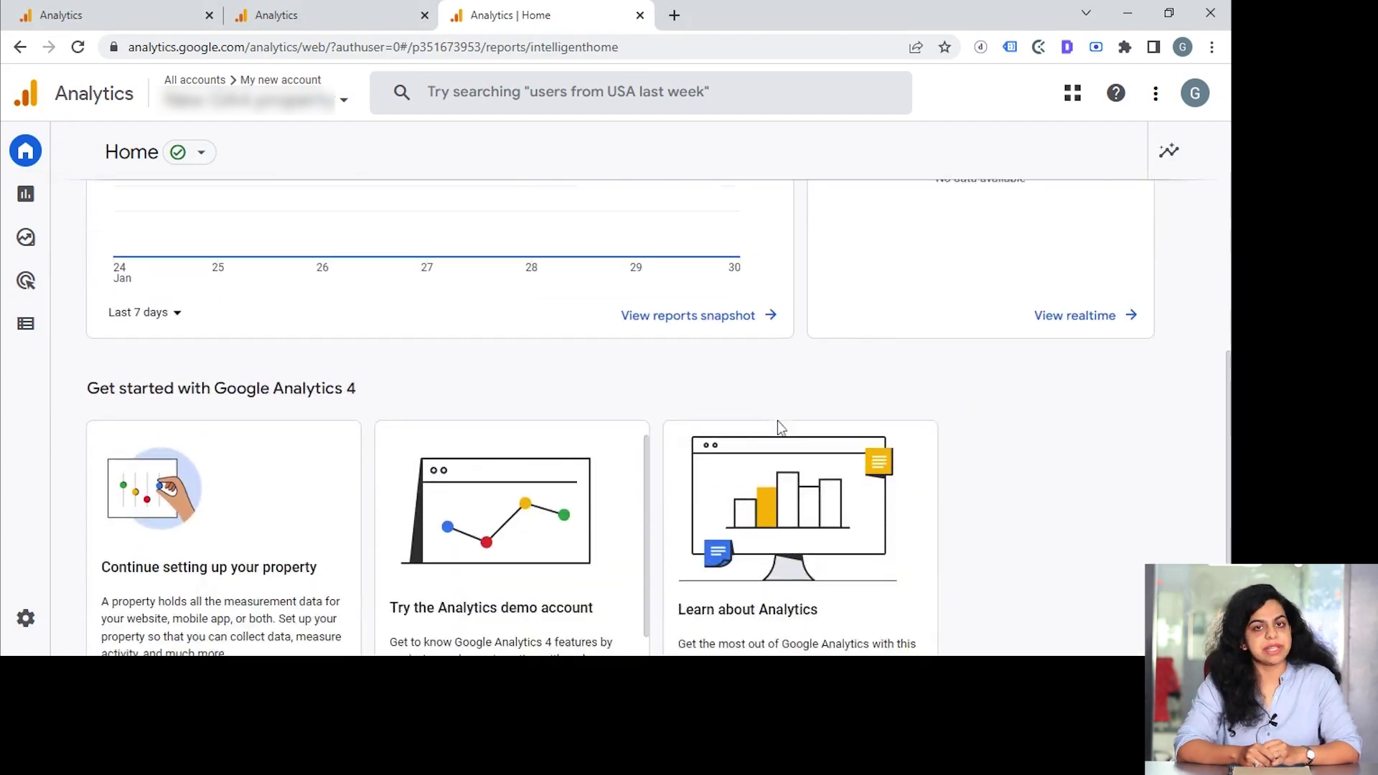
Go to Admin > Events and open the Create event page.
click(25, 618)
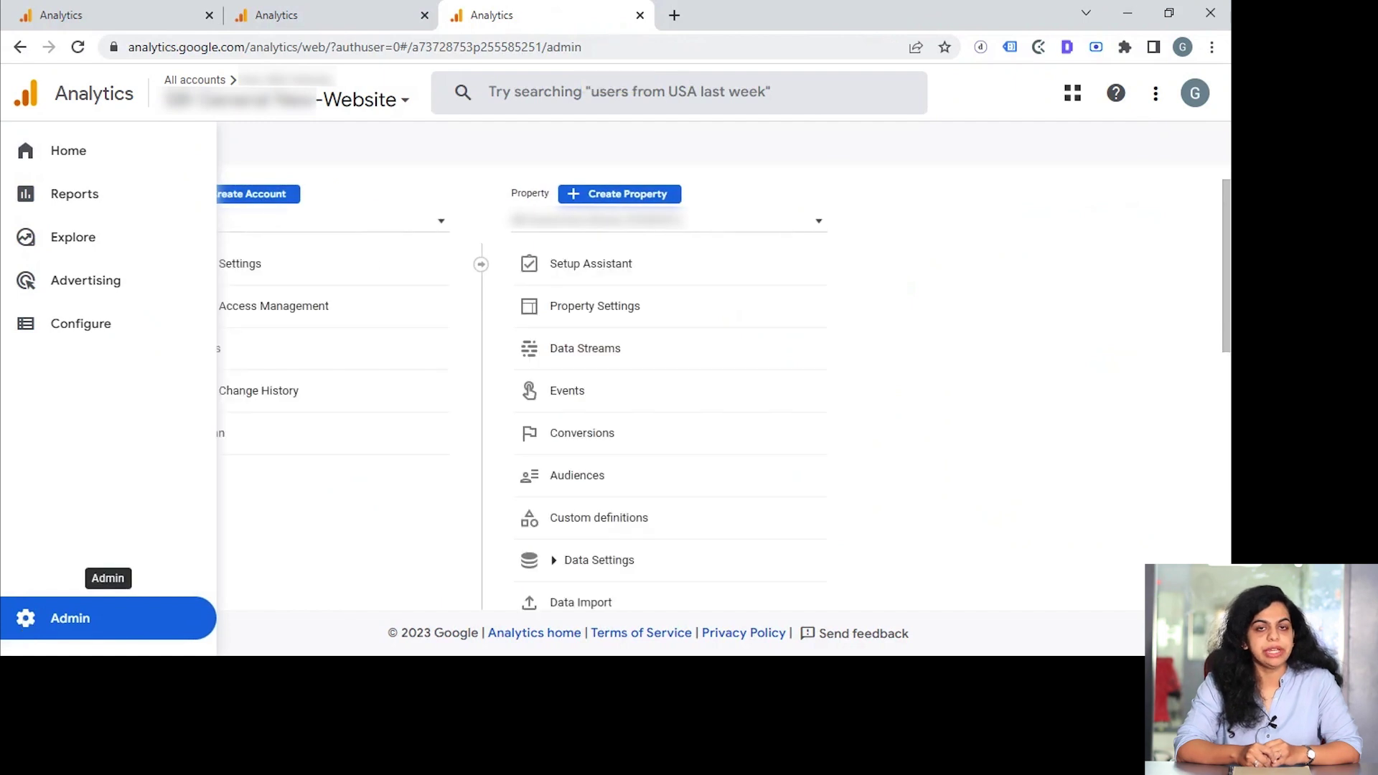
click(600, 392)
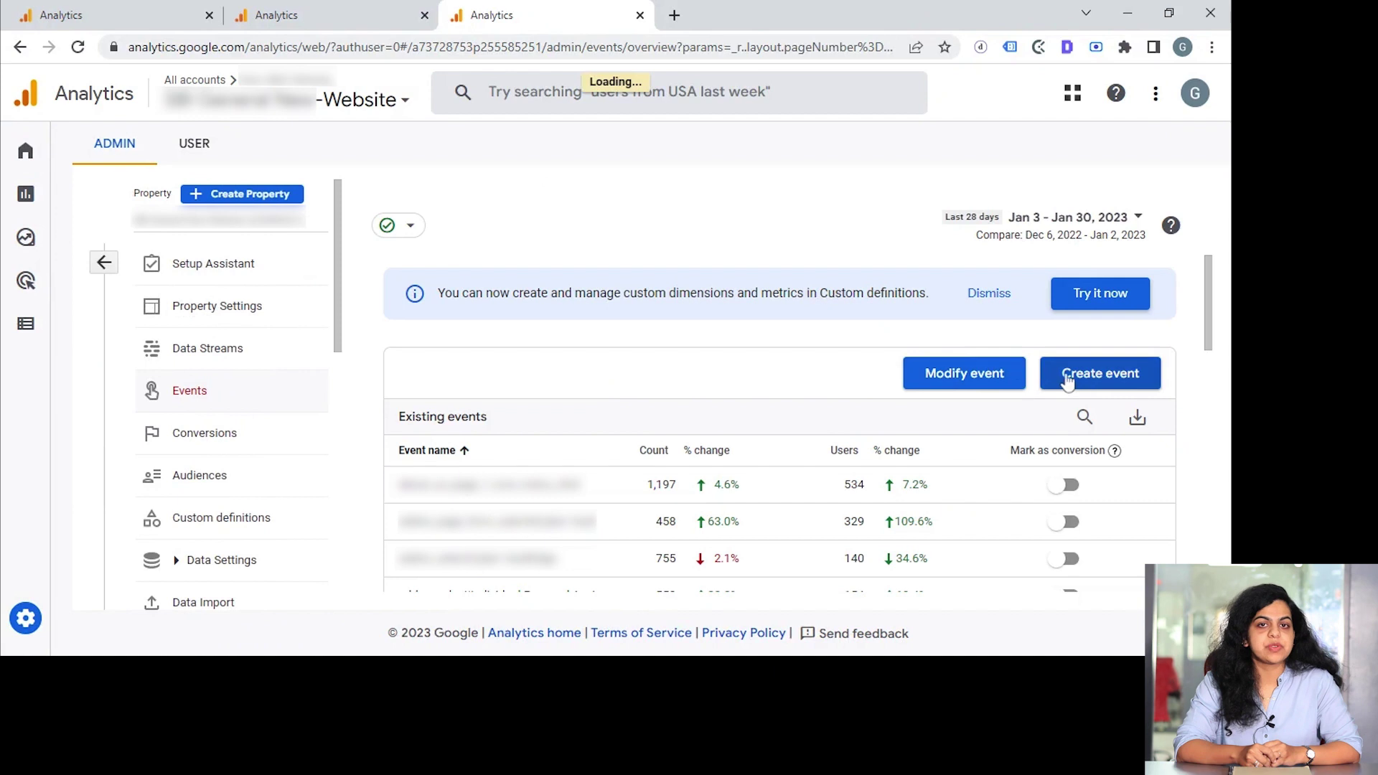
click(1053, 378)
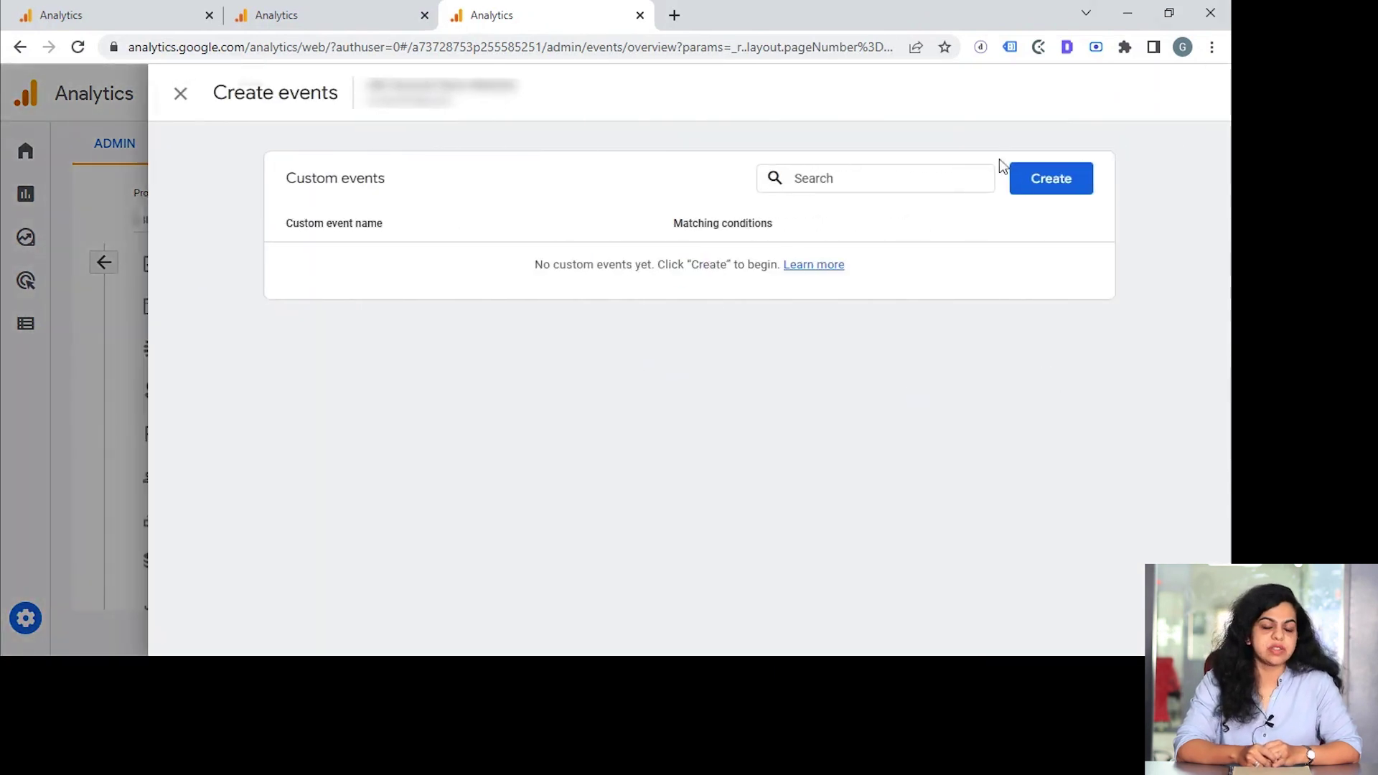
Start a custom event named 'login' with event_name equals form_submit.
click(1021, 179)
click(359, 291)
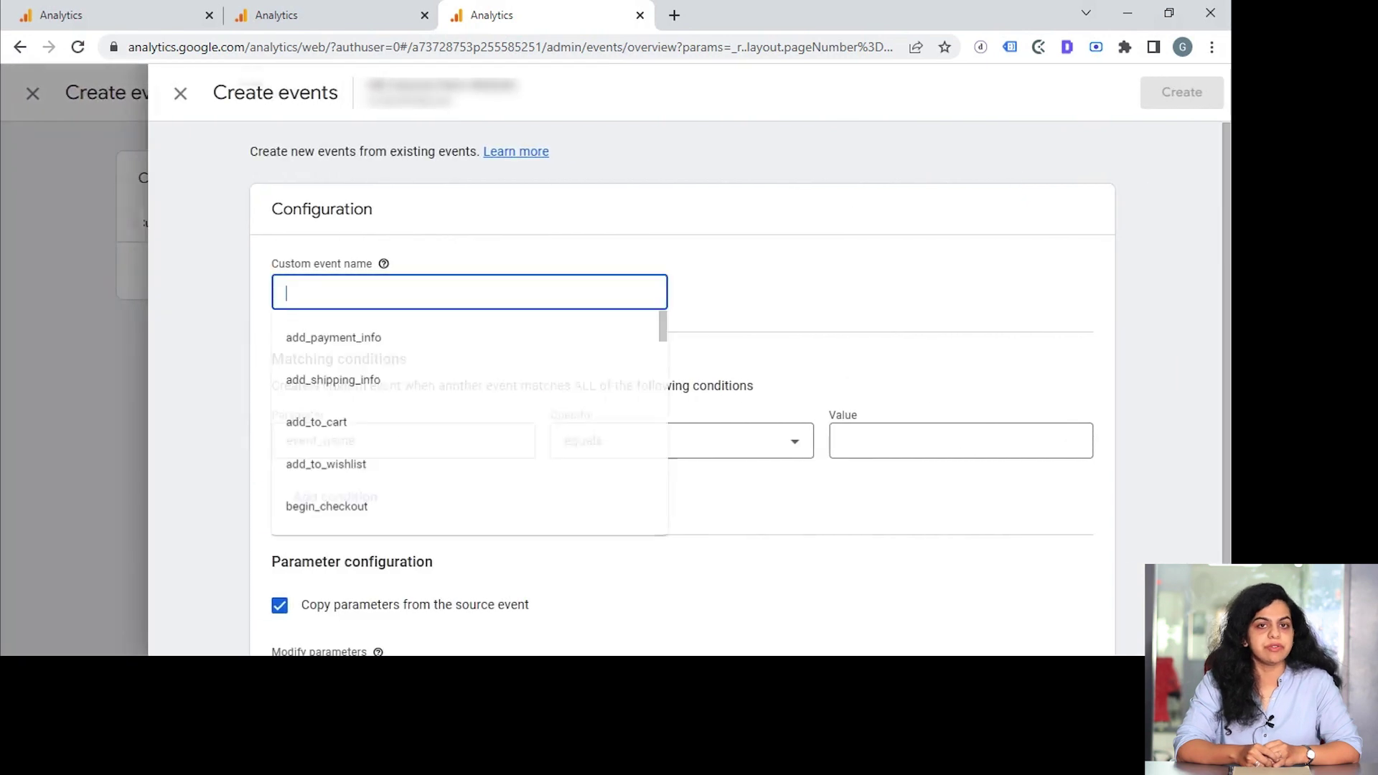
text(logi)
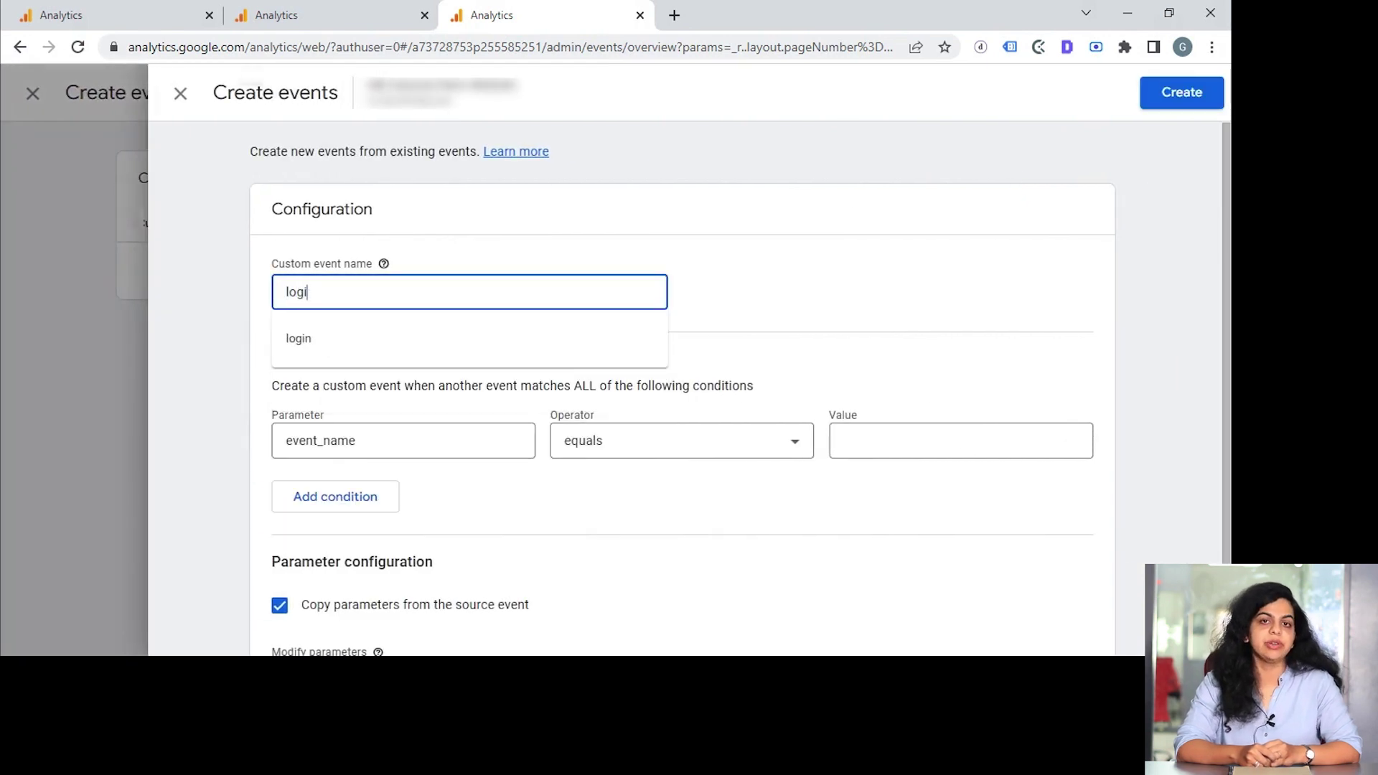
text(n)
click(516, 354)
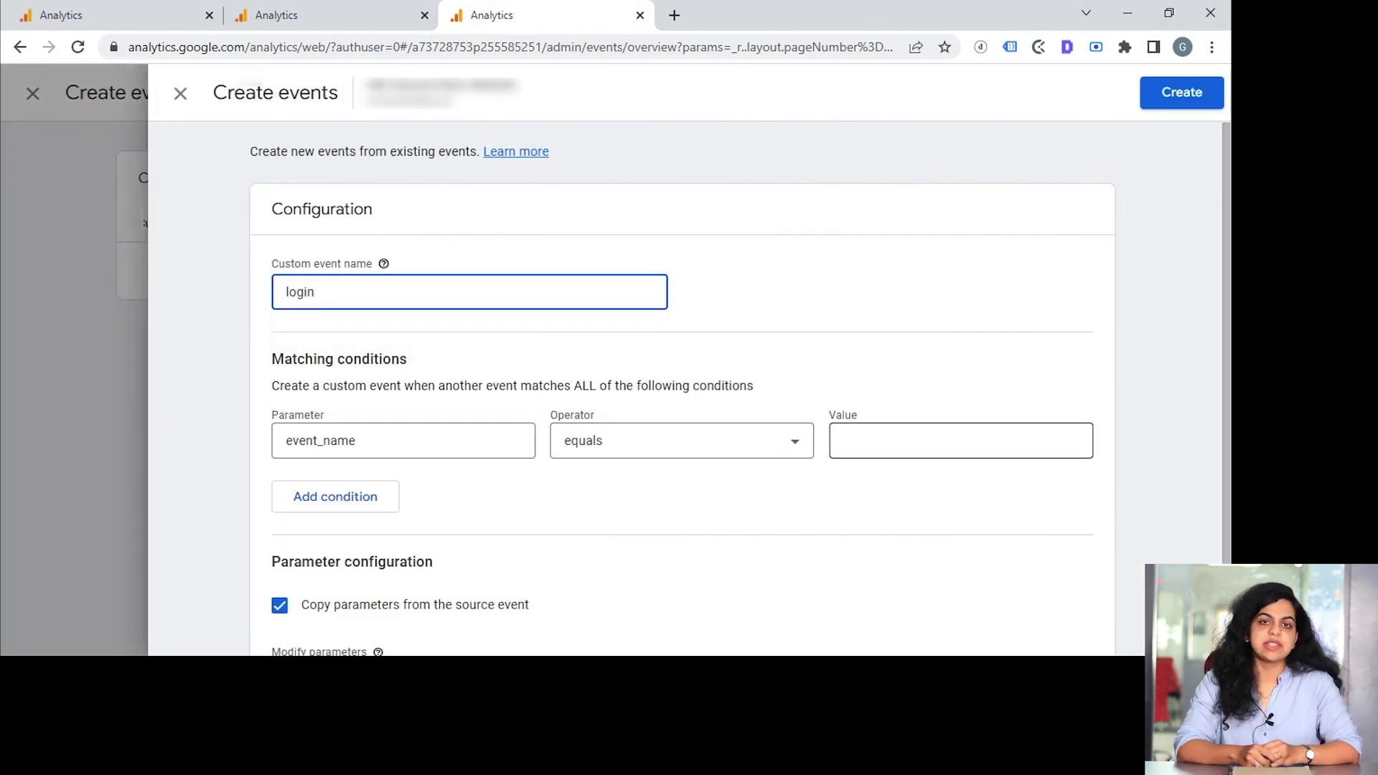
click(897, 441)
text(form_submit)
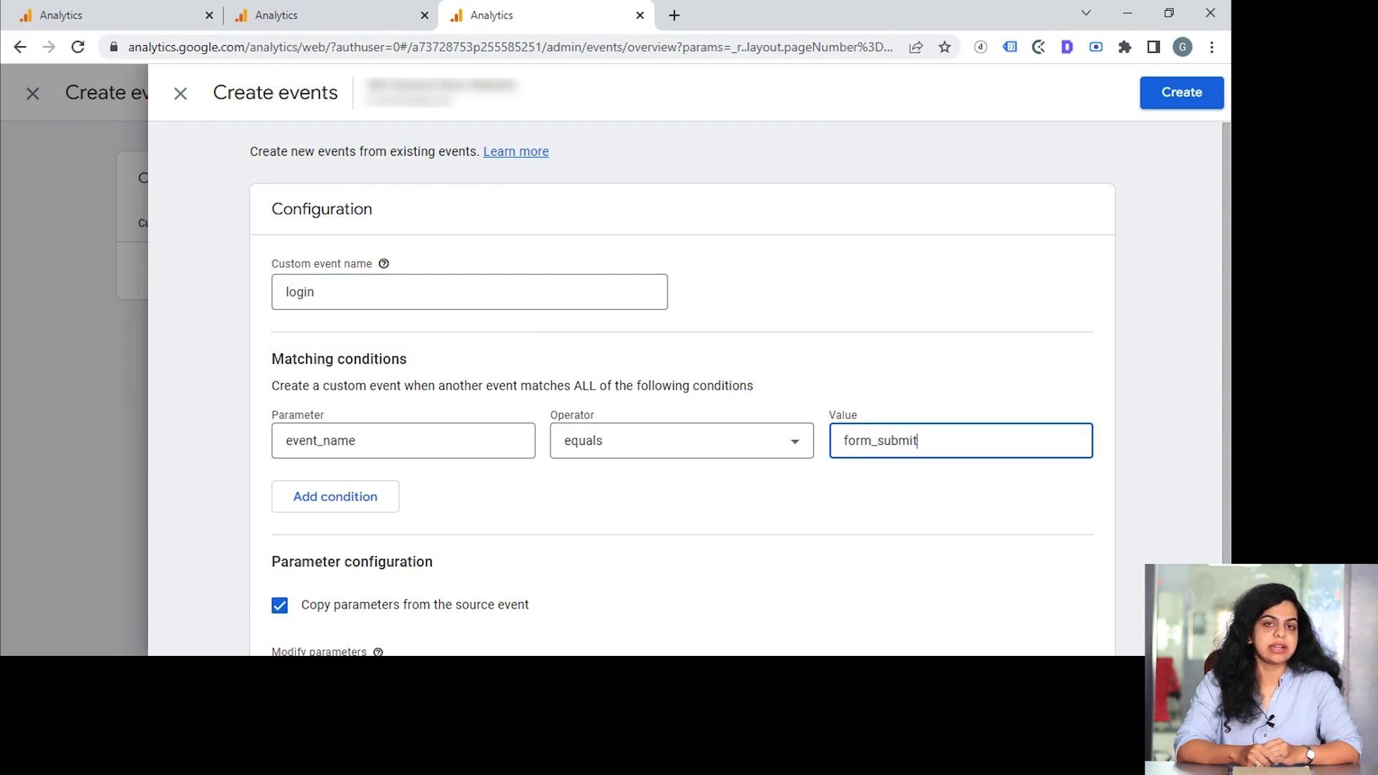
Add a second condition, page_title equals Login, and create the login event.
click(337, 502)
click(338, 511)
text(p)
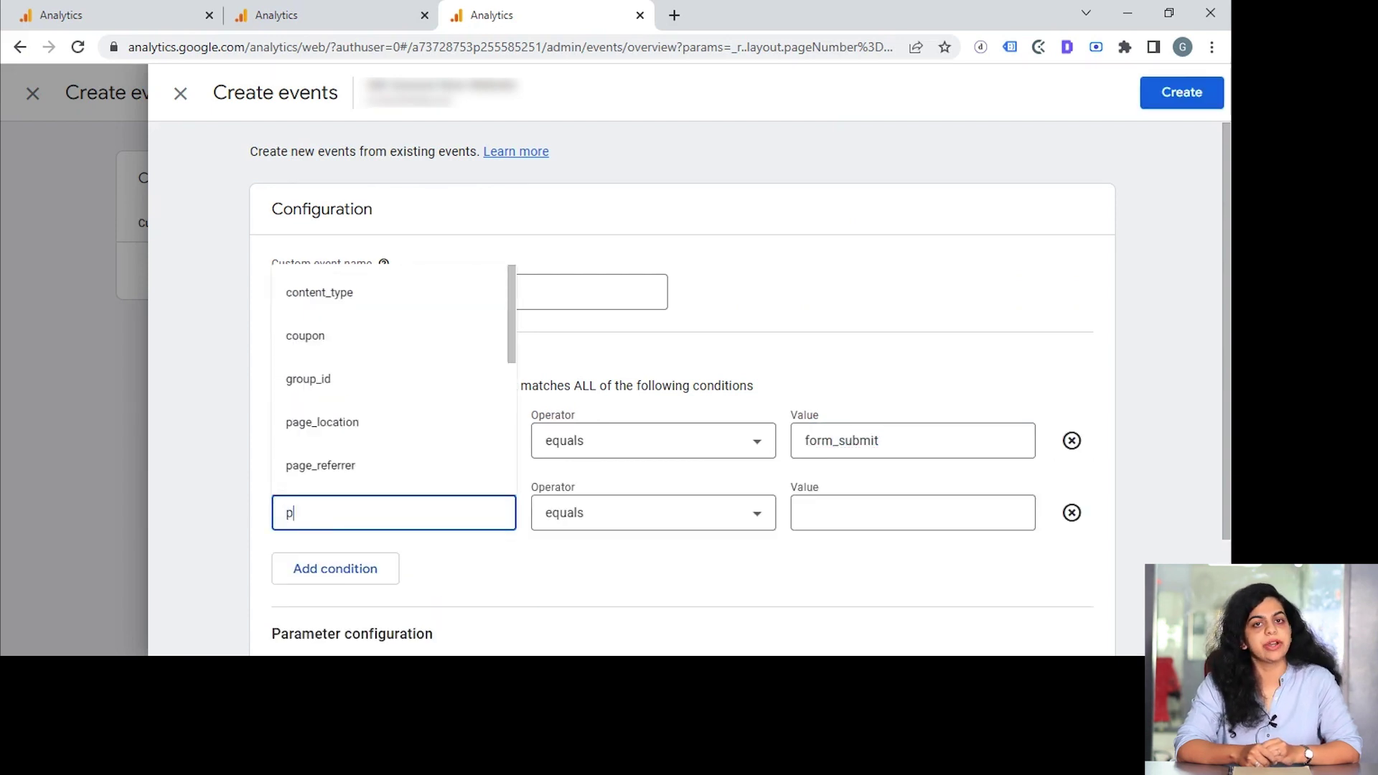
text(age_t)
key(Return)
key(Tab)
key(Tab)
text(Login)
scroll(649, 529, down, 2)
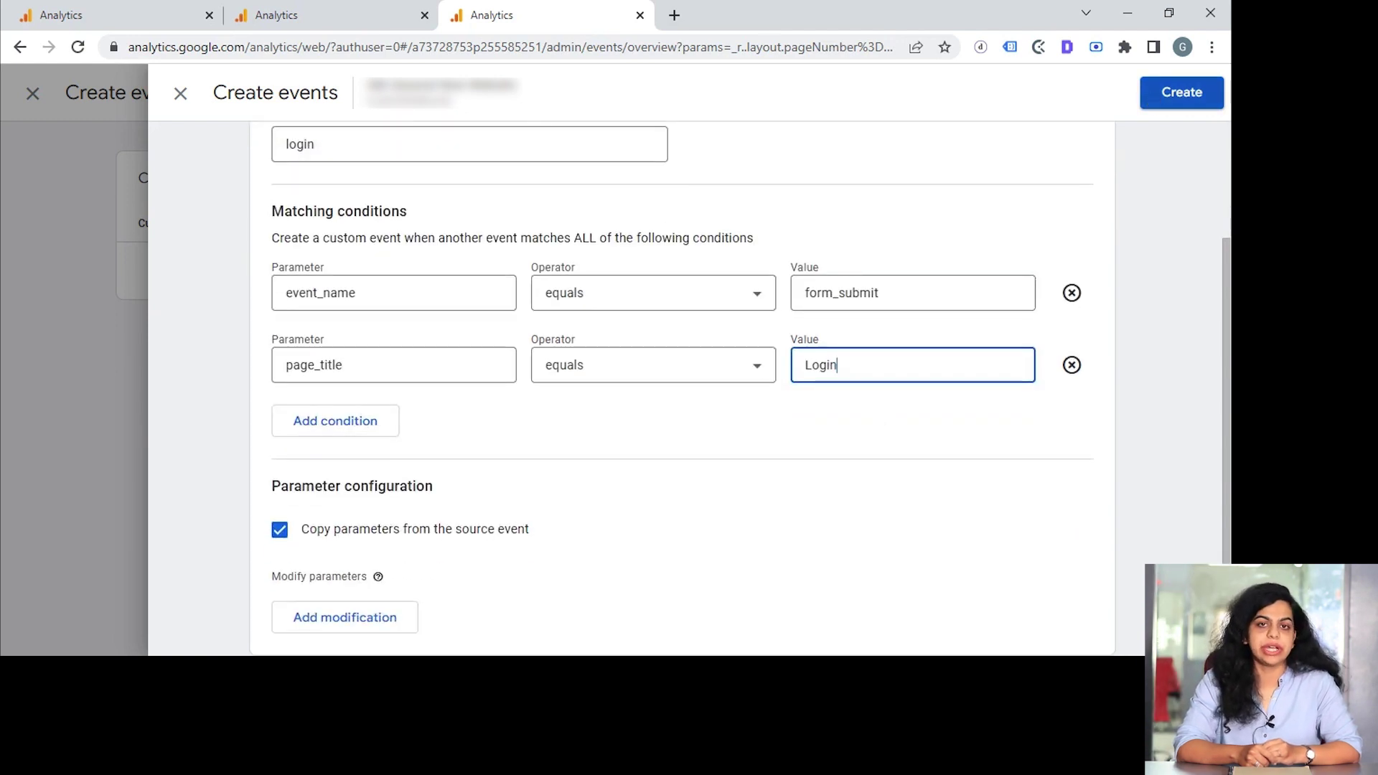
click(1154, 99)
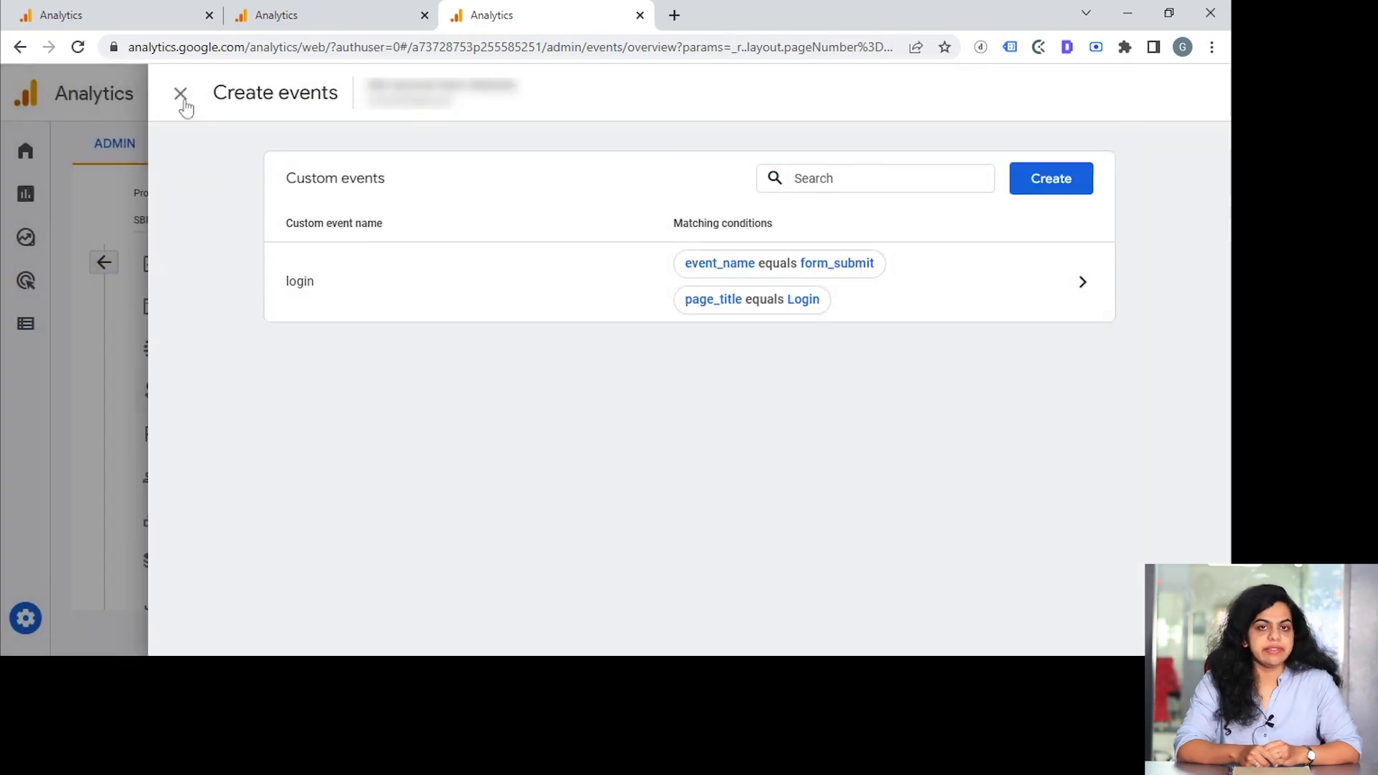
Open Reports > Engagement > Events and scroll down to its event name and count table.
click(181, 95)
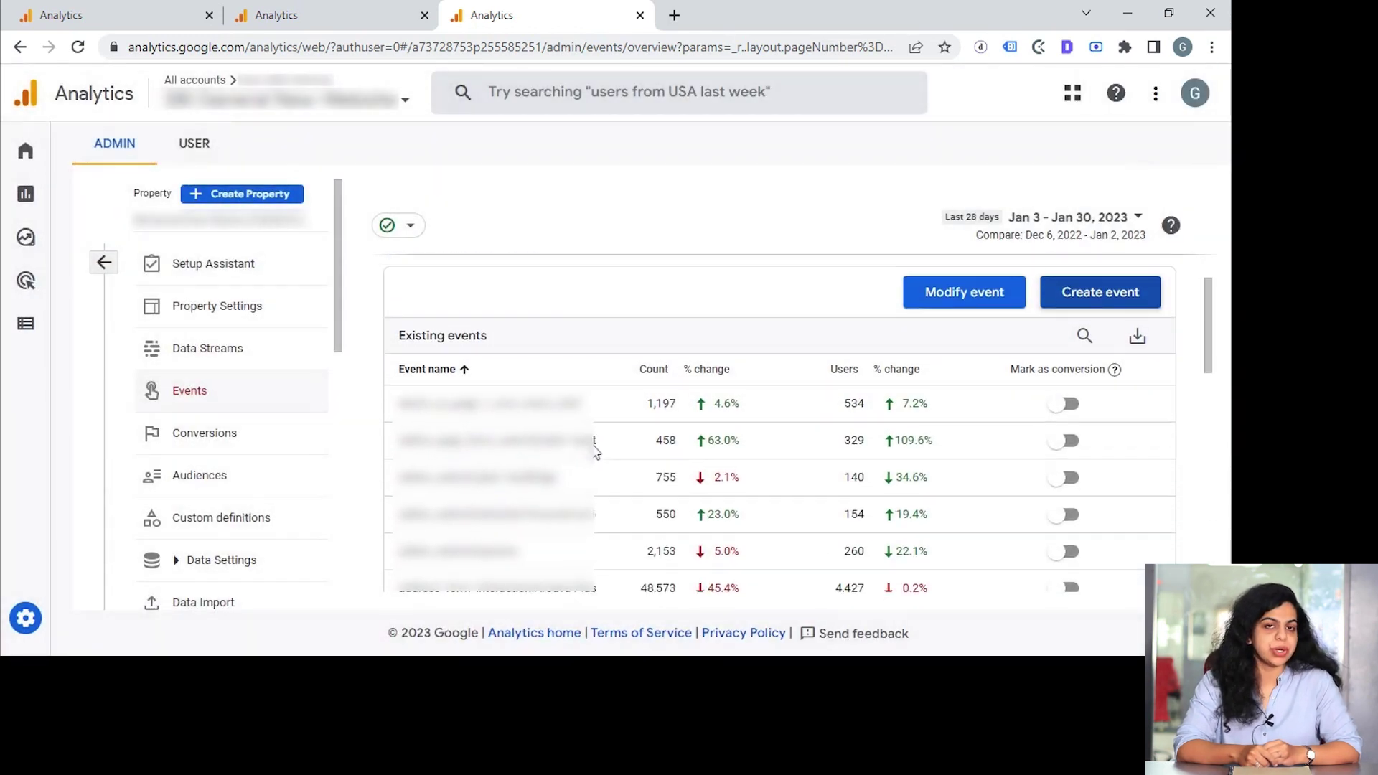
scroll(594, 451, down, 3)
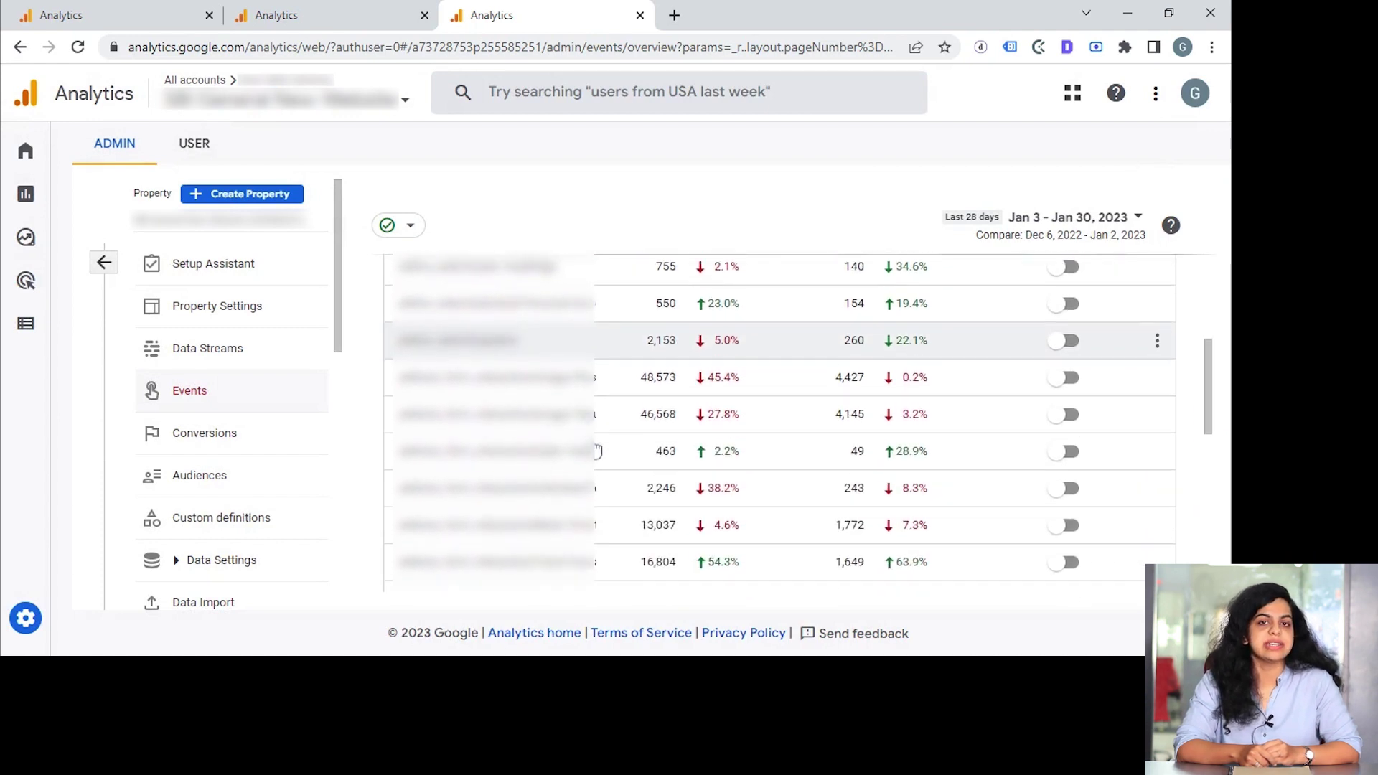
scroll(596, 451, down, 4)
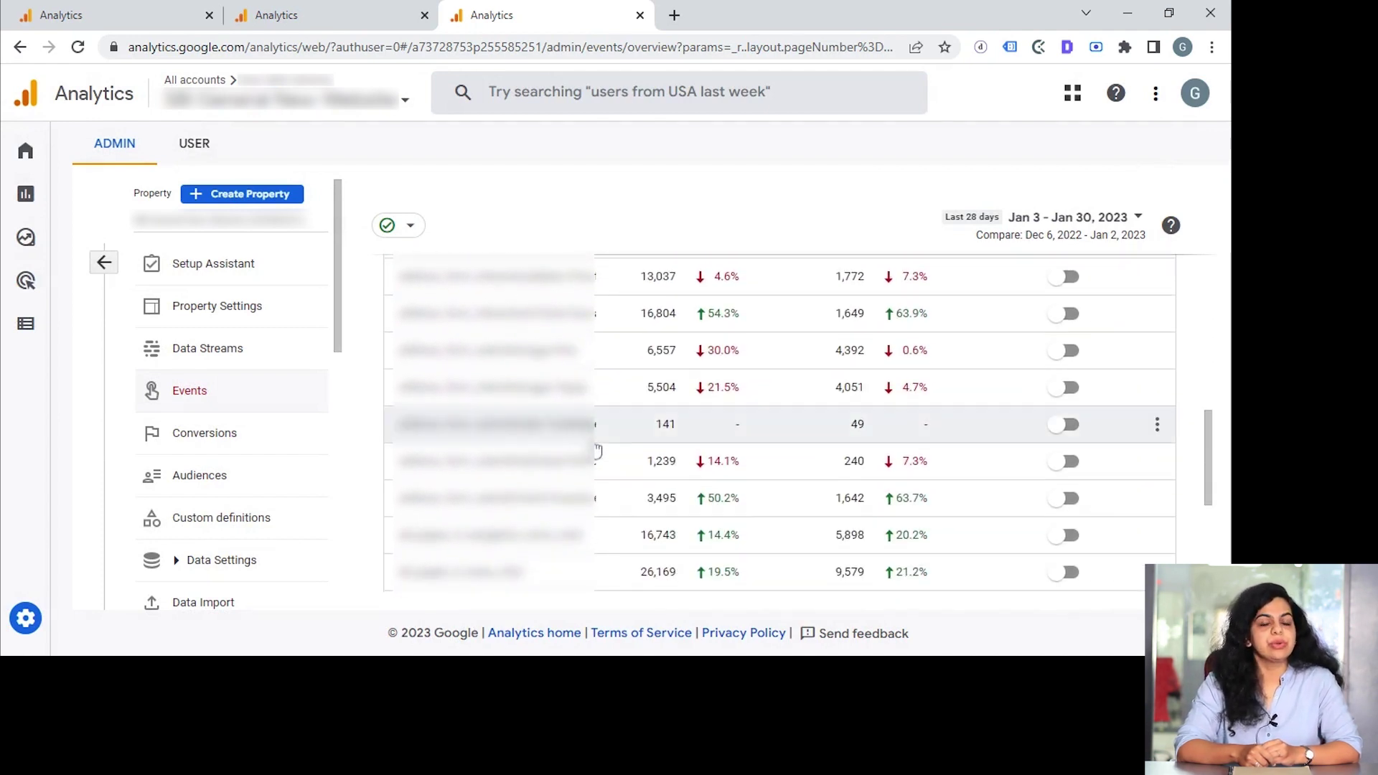
scroll(596, 450, up, 7)
click(21, 199)
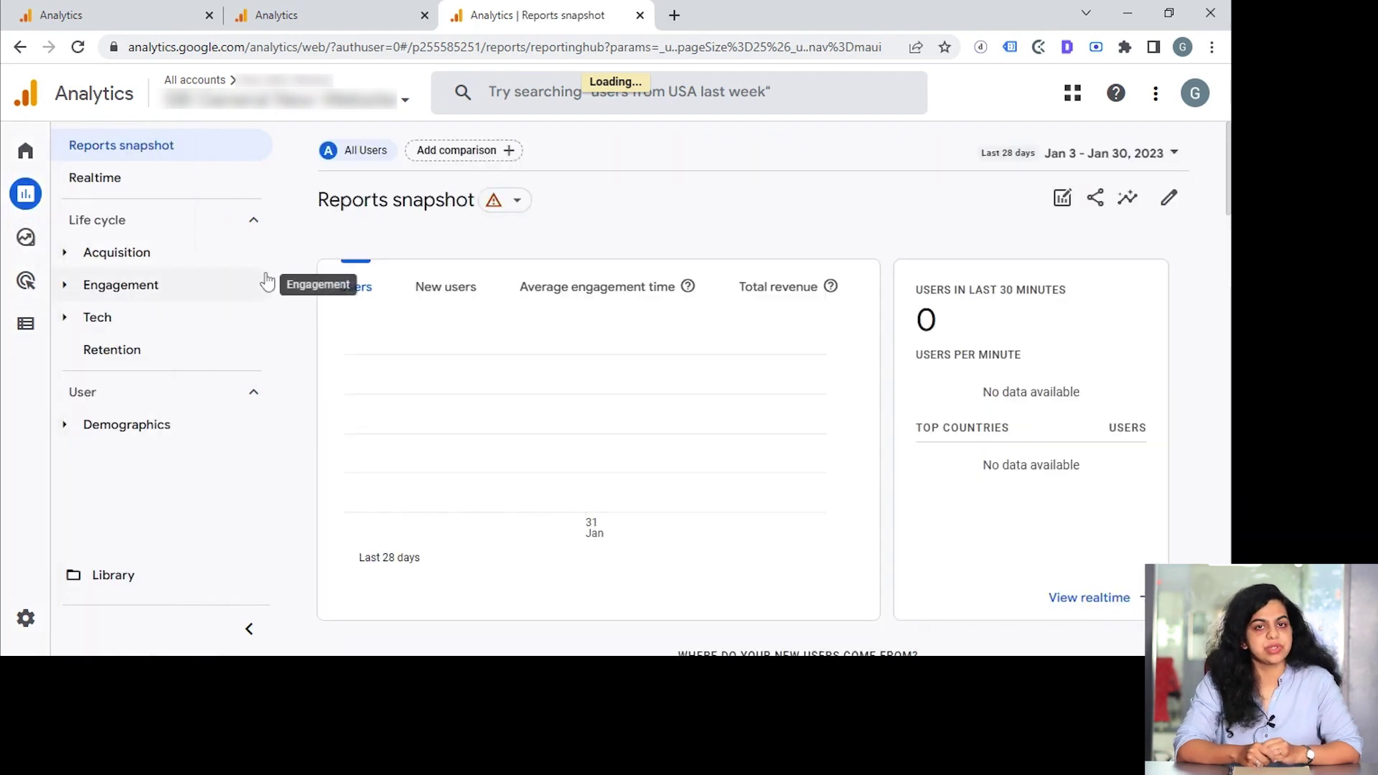
click(264, 287)
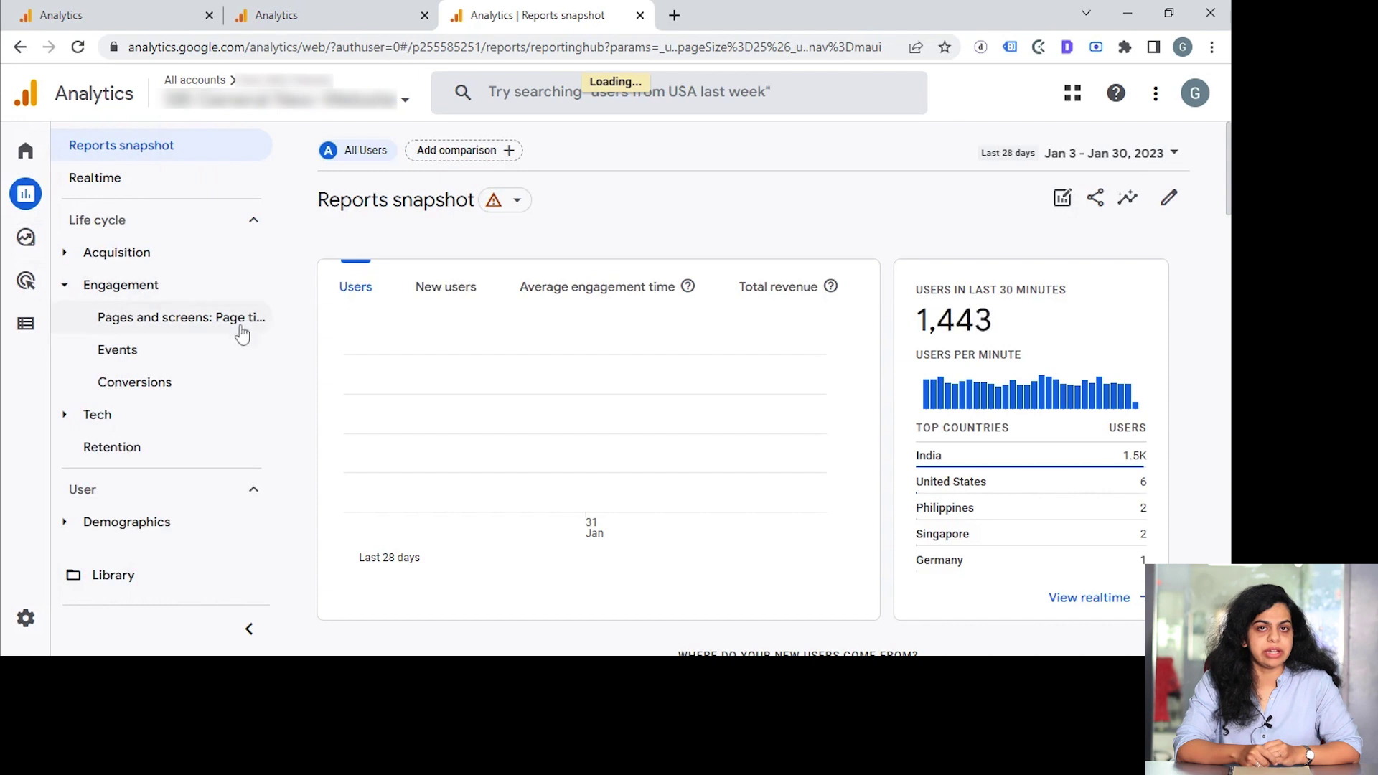
click(180, 351)
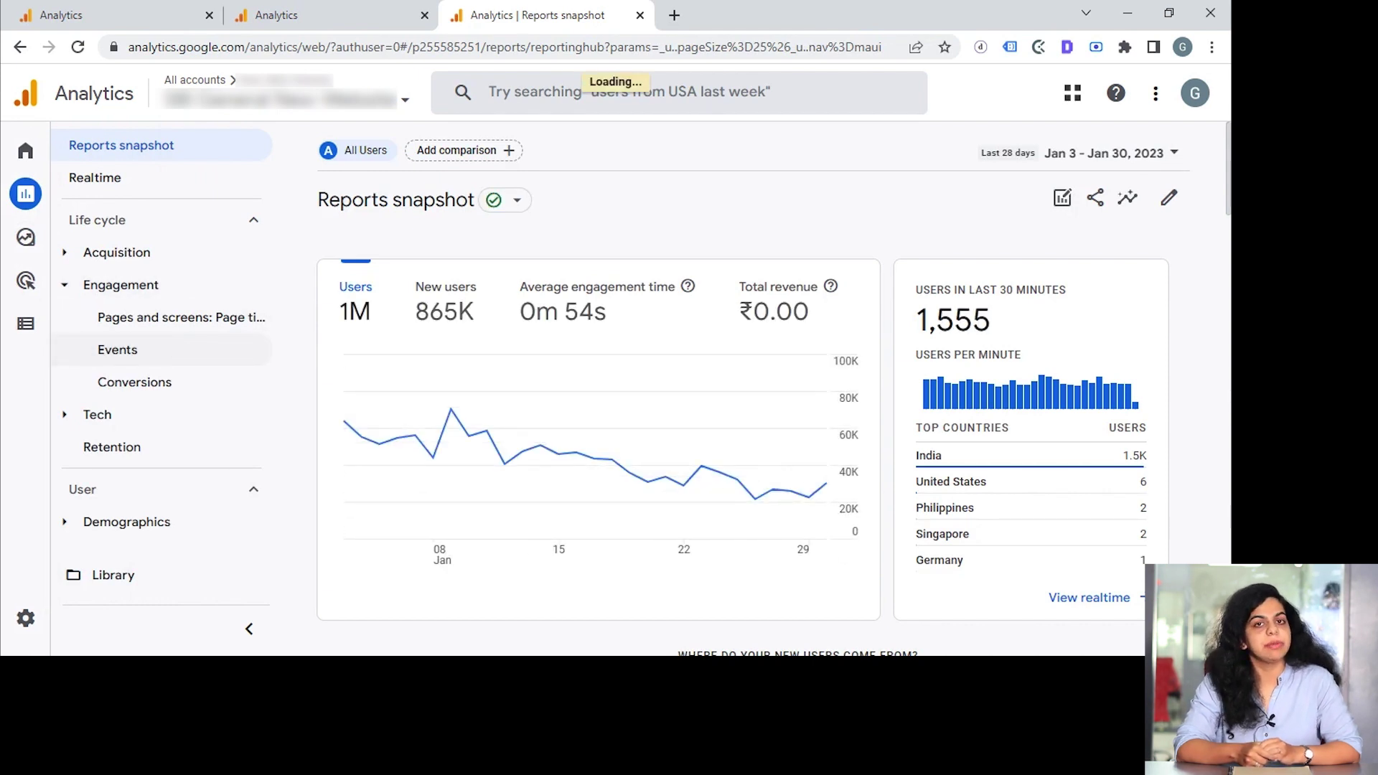
scroll(300, 360, down, 3)
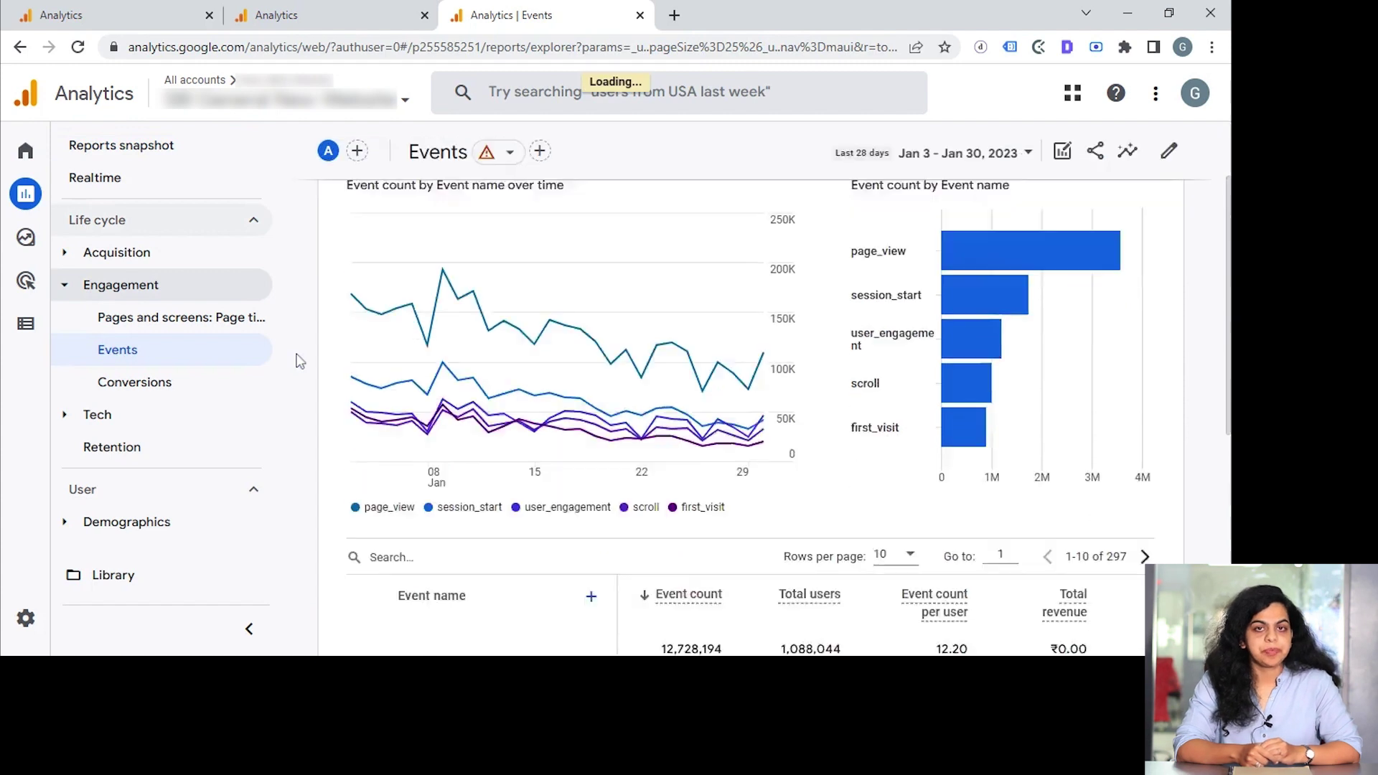
scroll(300, 360, down, 1)
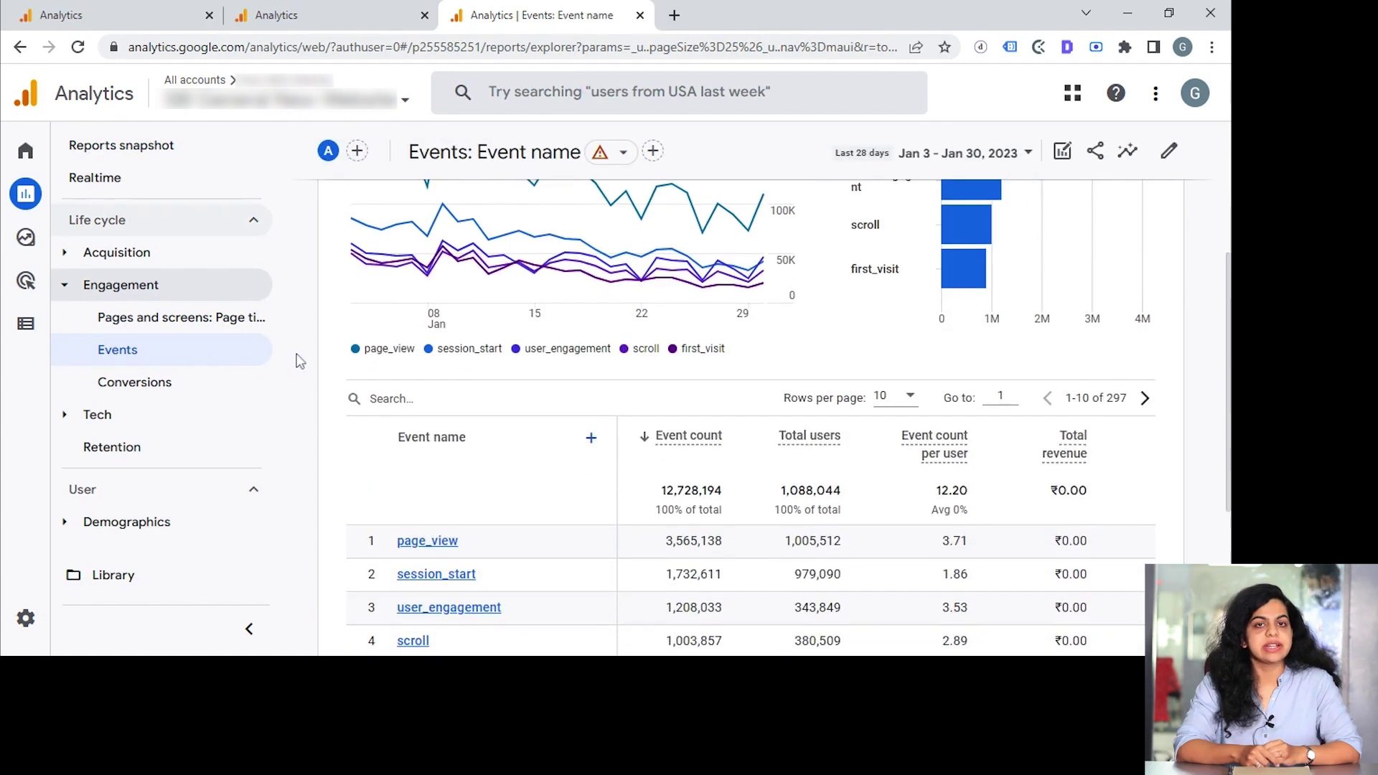
scroll(300, 360, down, 1)
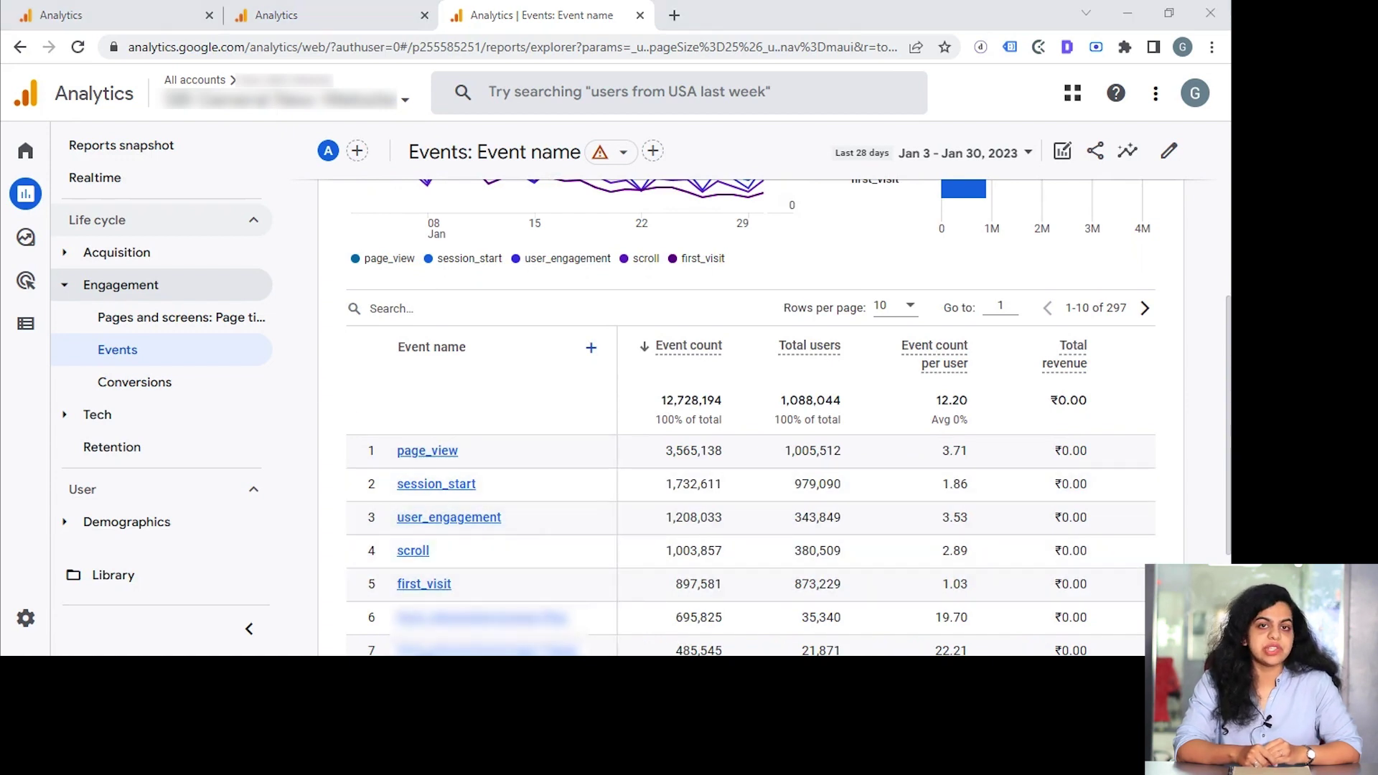
click(958, 67)
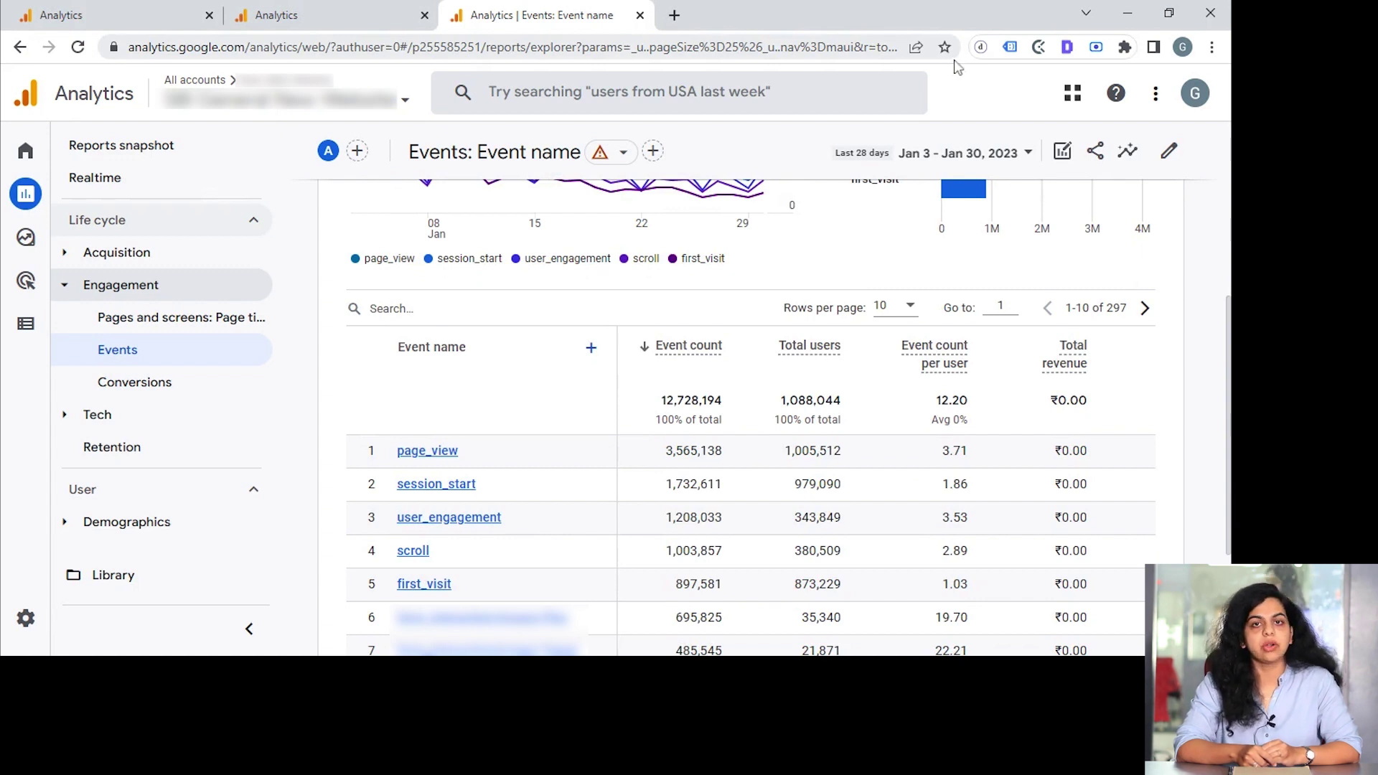
In Admin > Conversions > Events, toggle Mark as conversion on for an existing event.
click(17, 621)
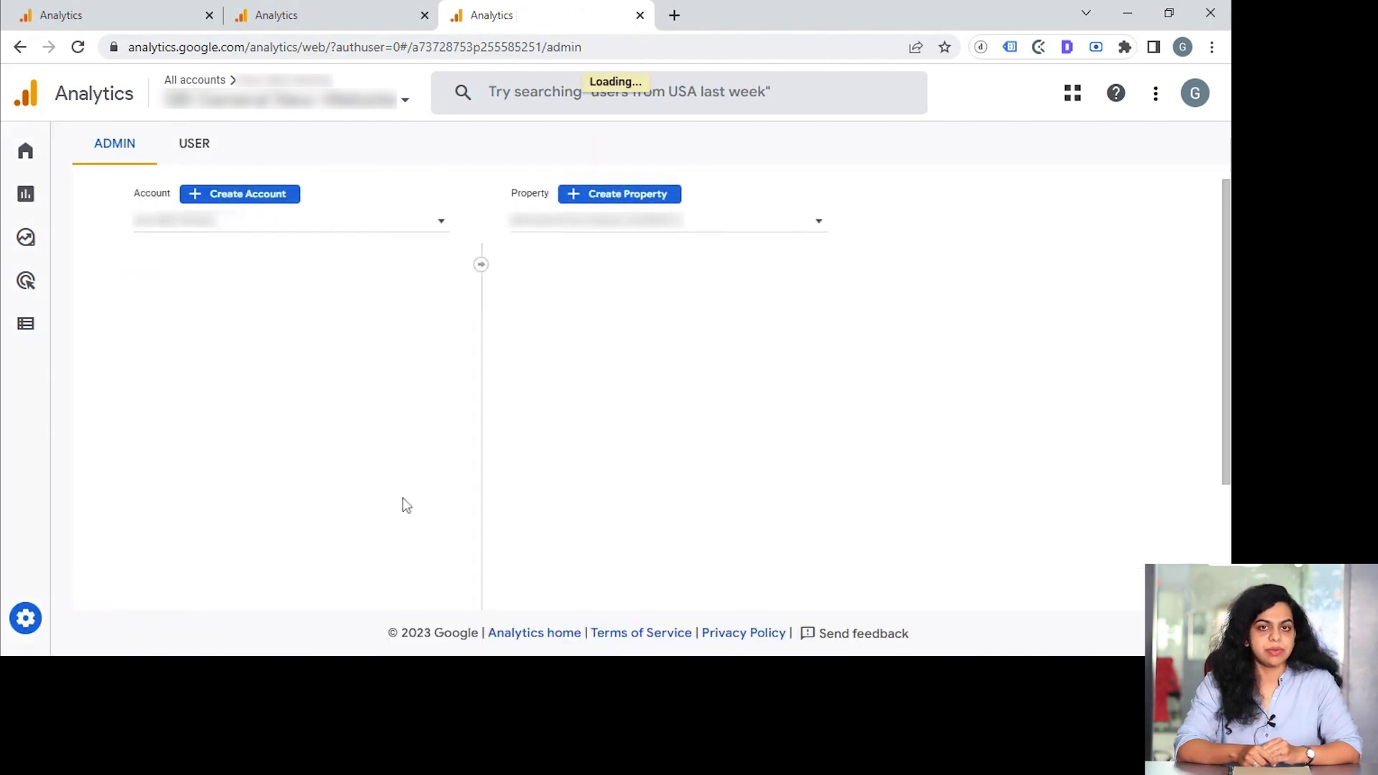
click(632, 434)
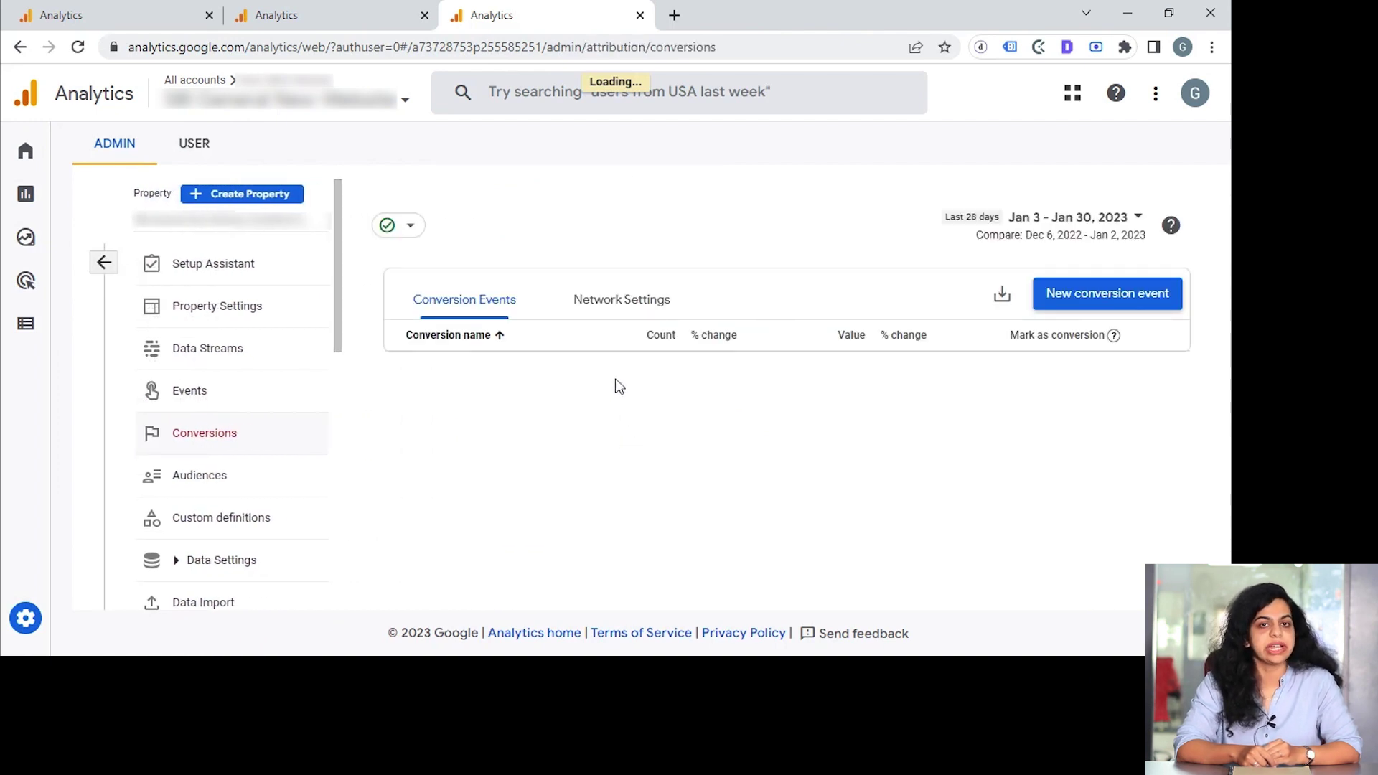
click(225, 392)
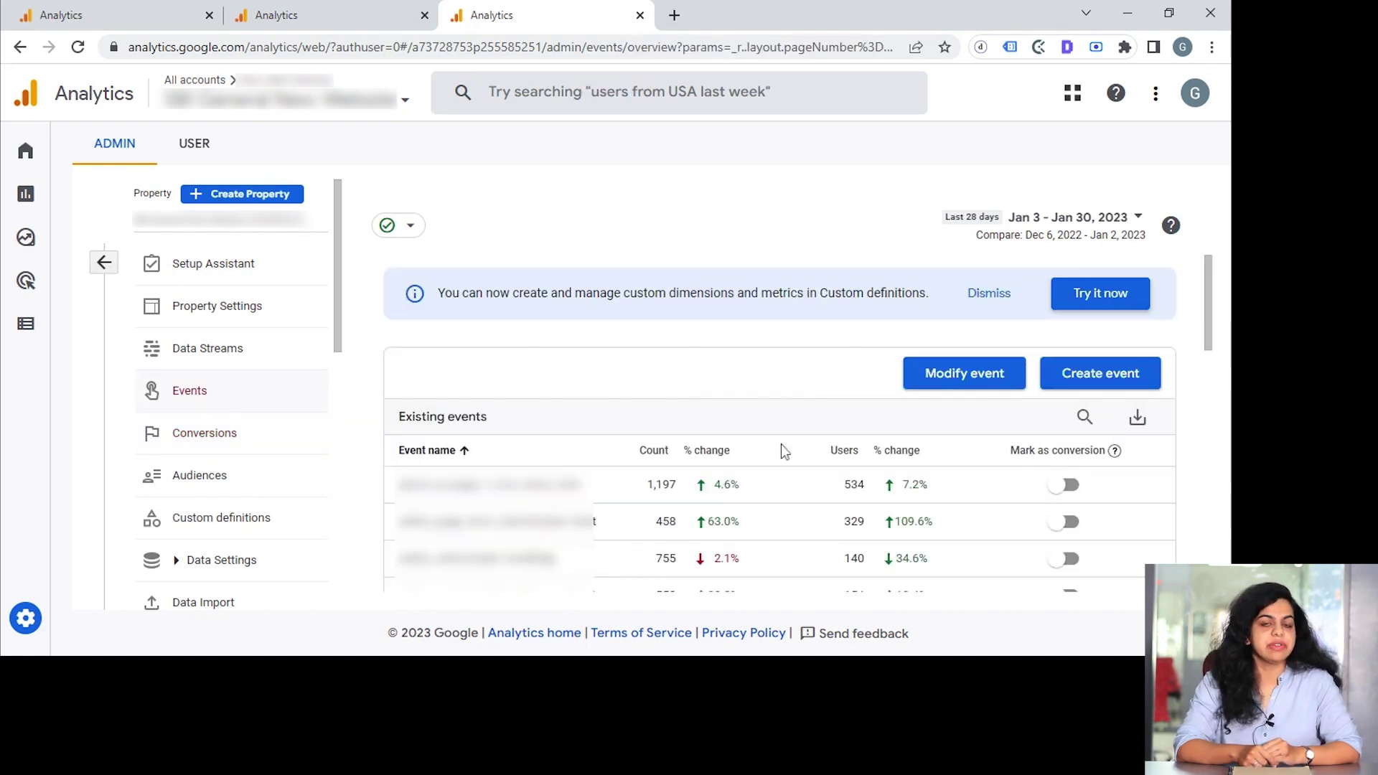
scroll(781, 448, down, 4)
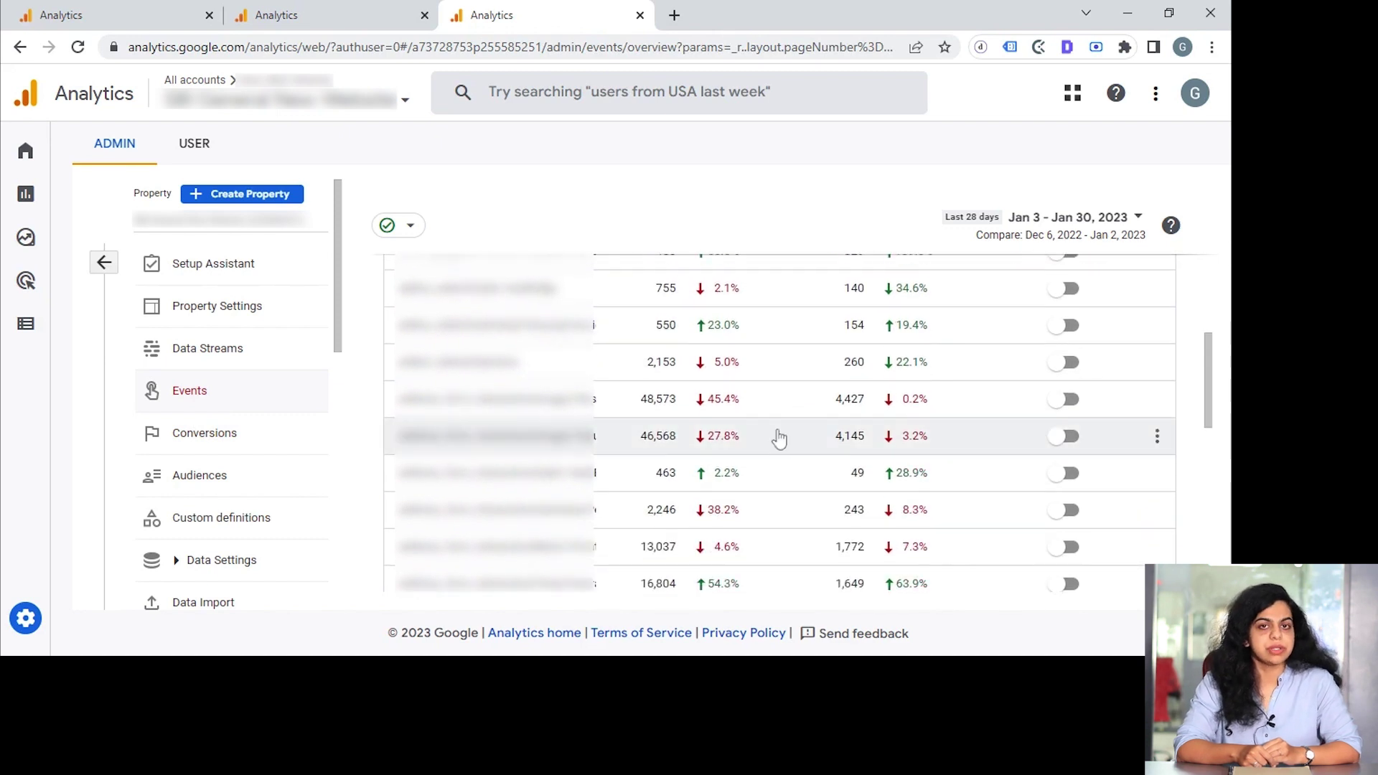
scroll(781, 447, down, 3)
click(1061, 440)
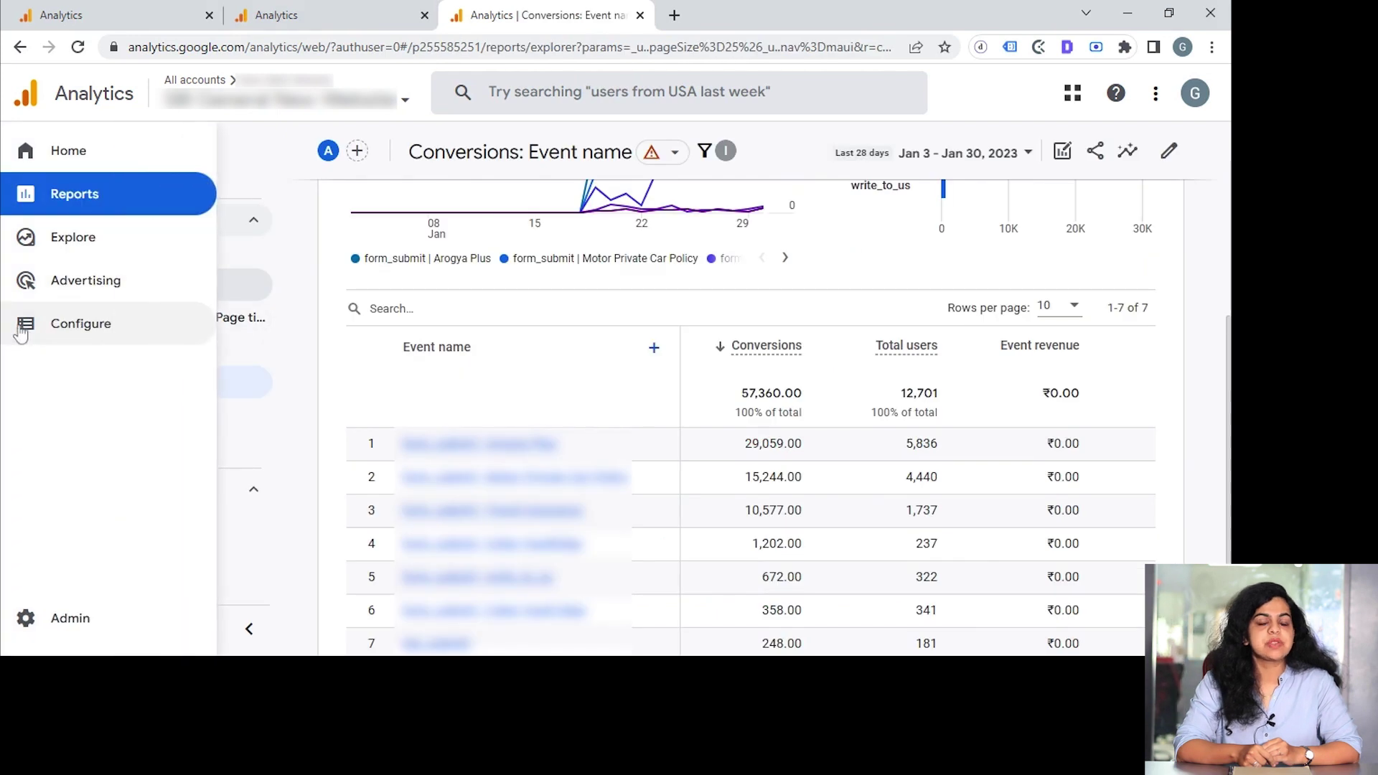
Open the Advertising > Attribution > Conversion paths report.
click(27, 284)
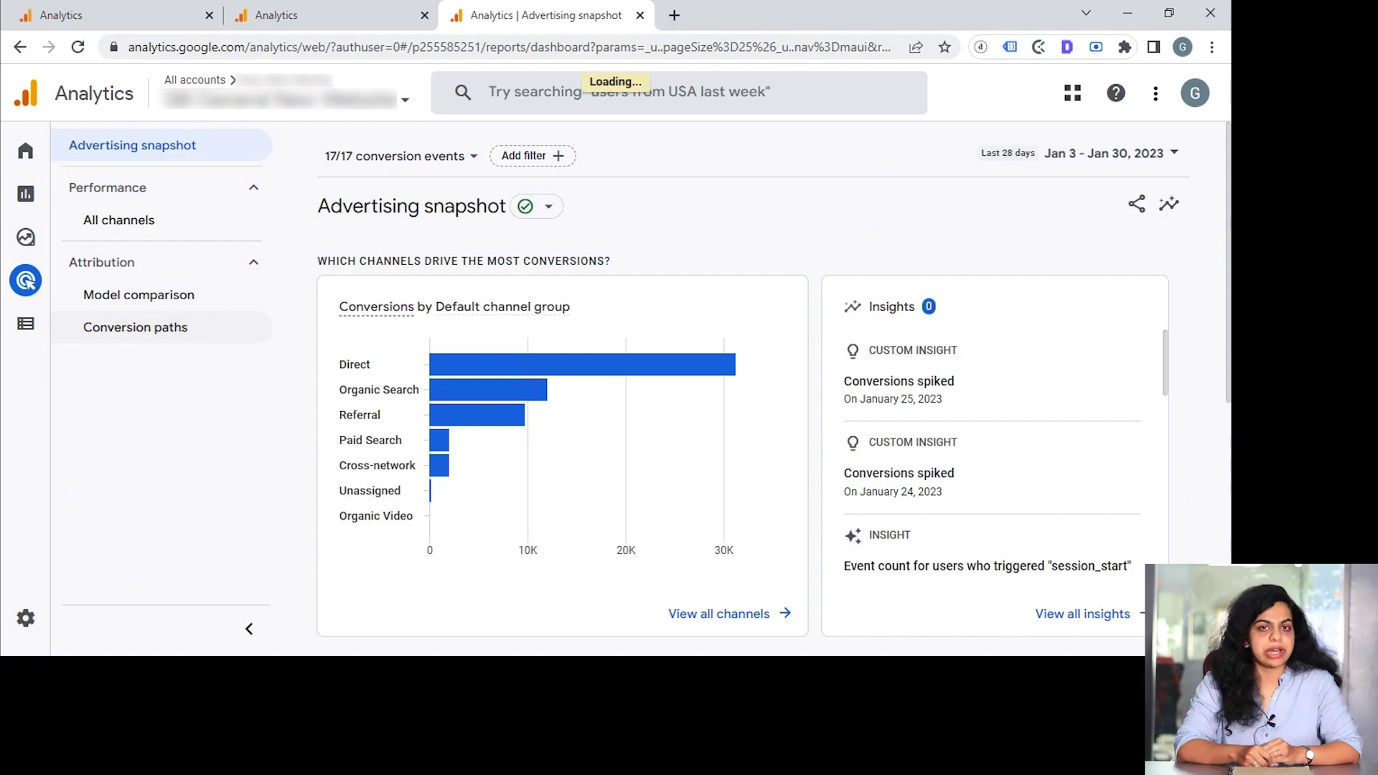
click(135, 327)
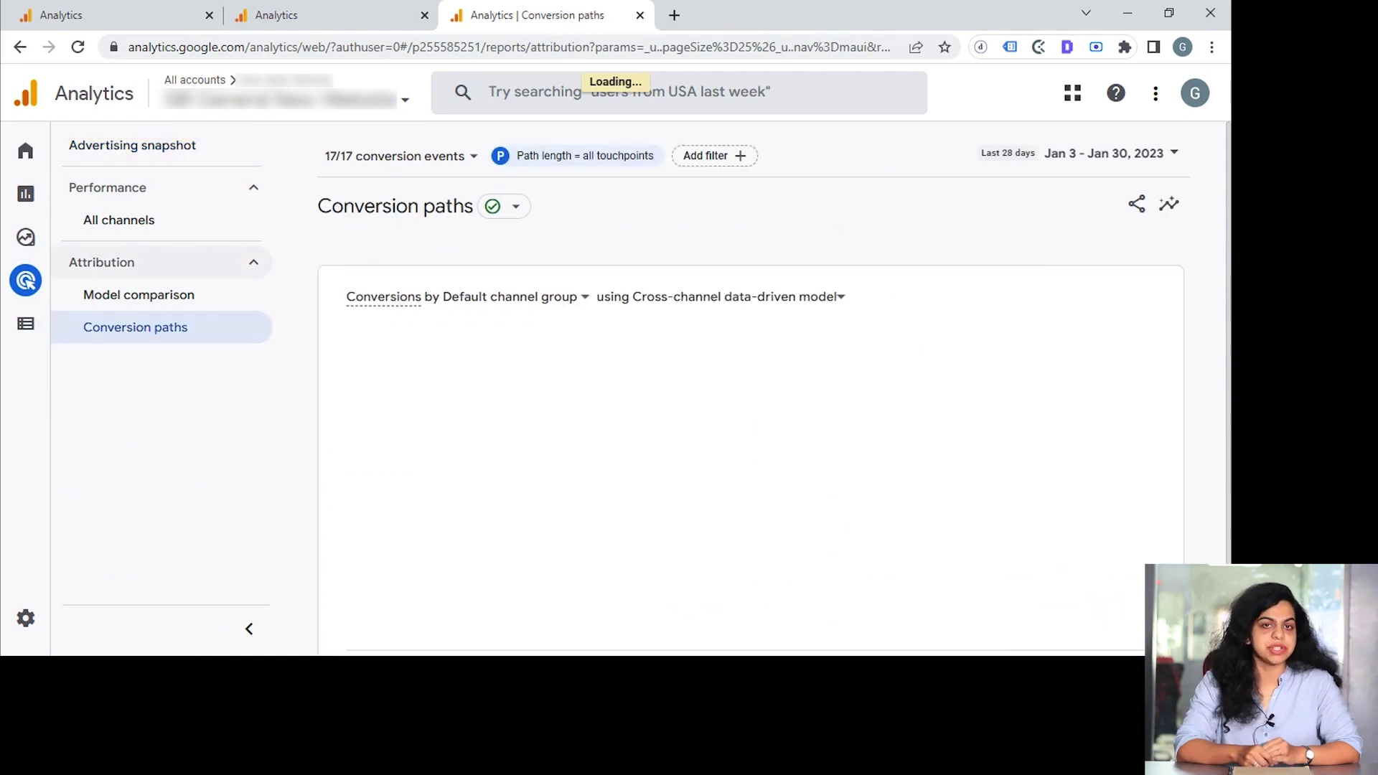
Deselect all 17 conversion events, tick ten of them, and apply the filter.
click(391, 159)
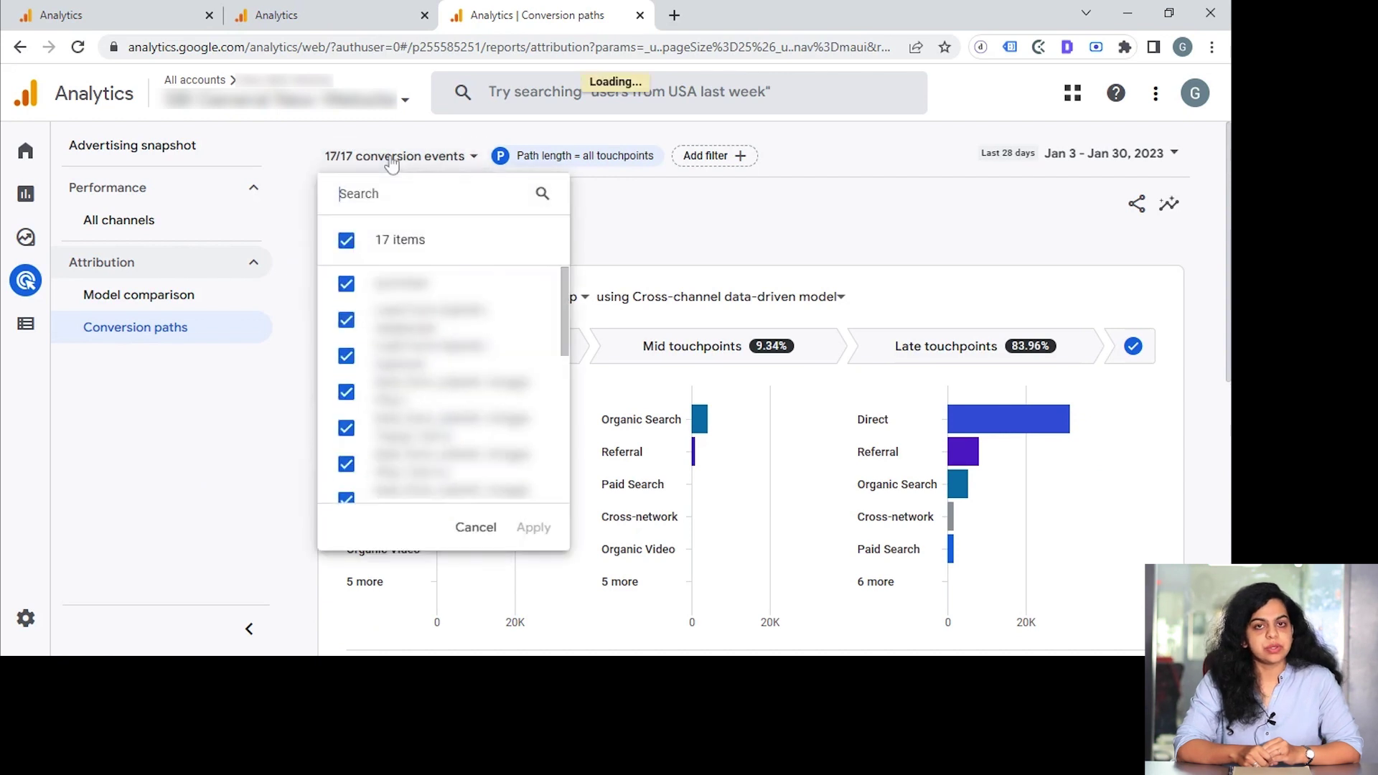
click(346, 239)
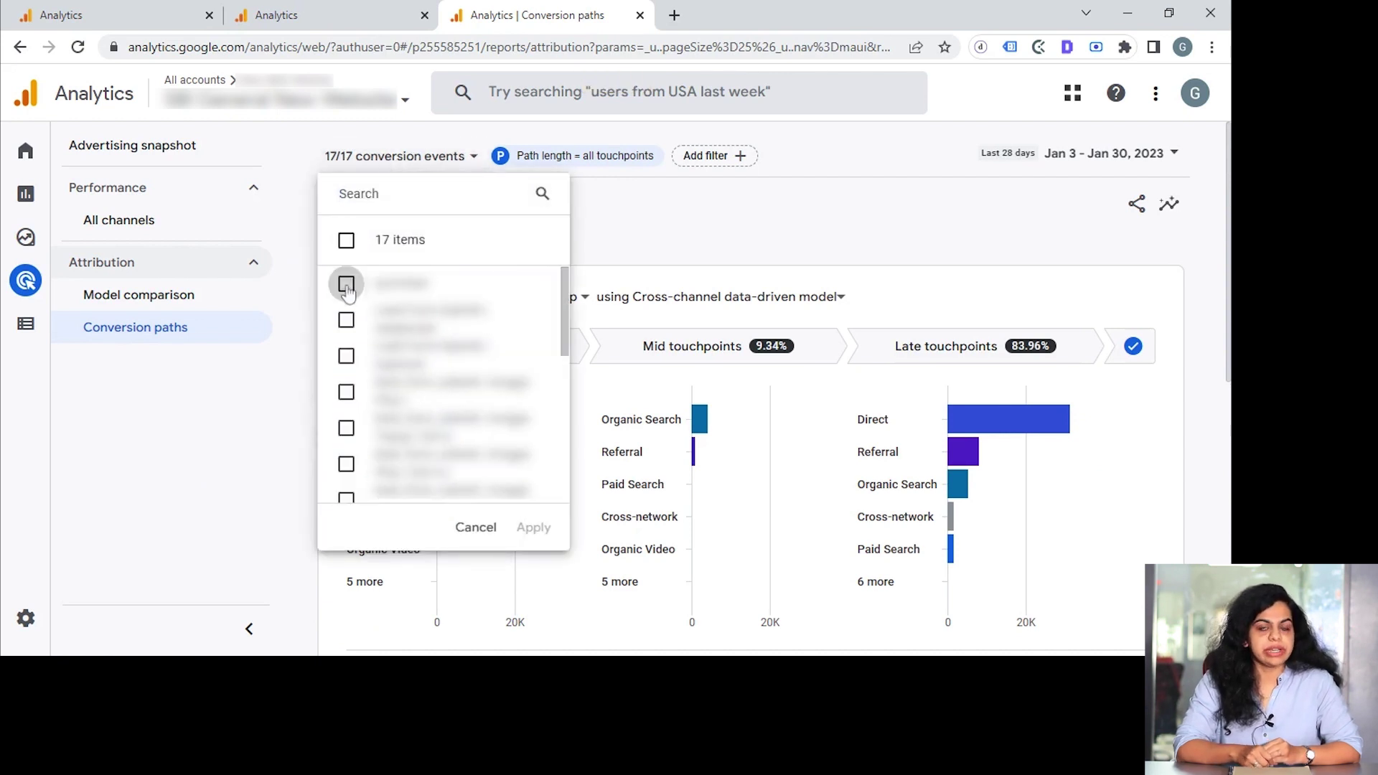
click(346, 284)
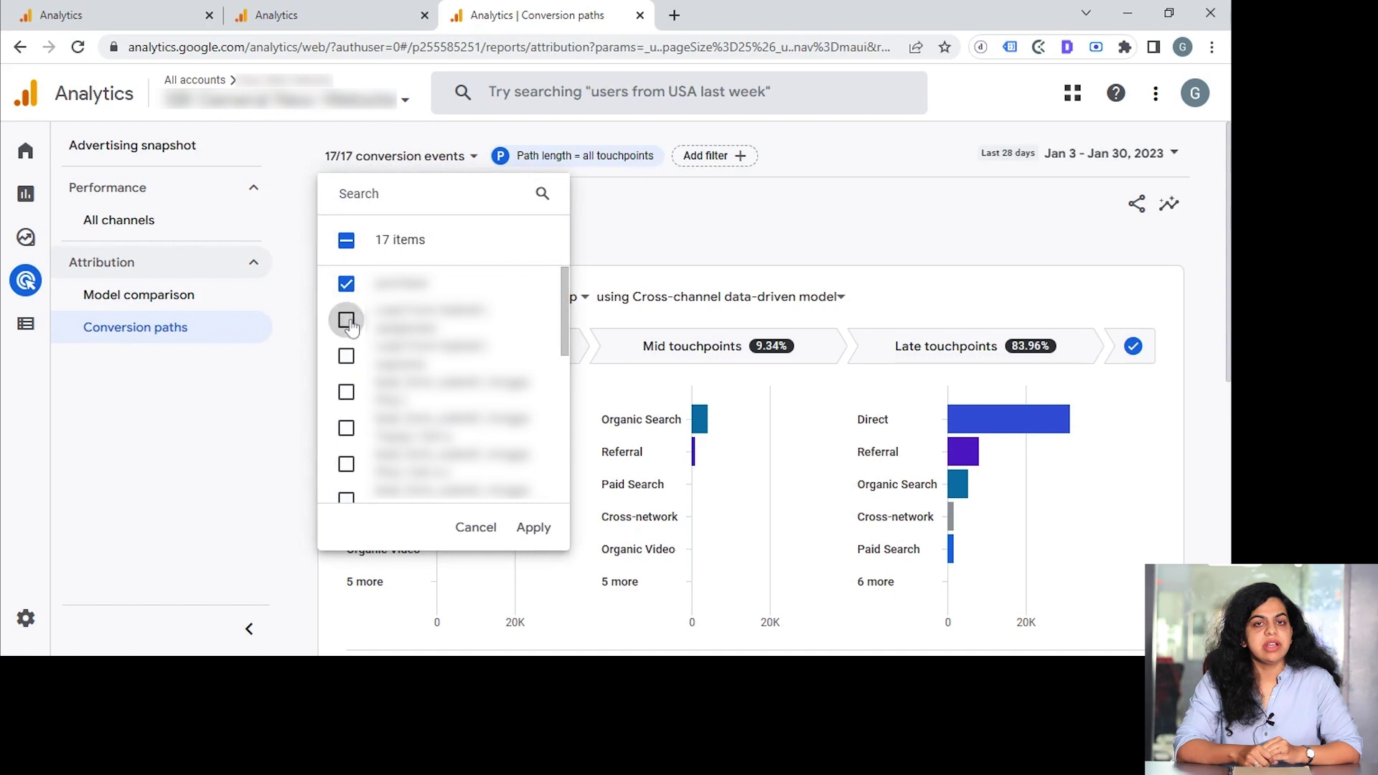
click(348, 321)
click(347, 356)
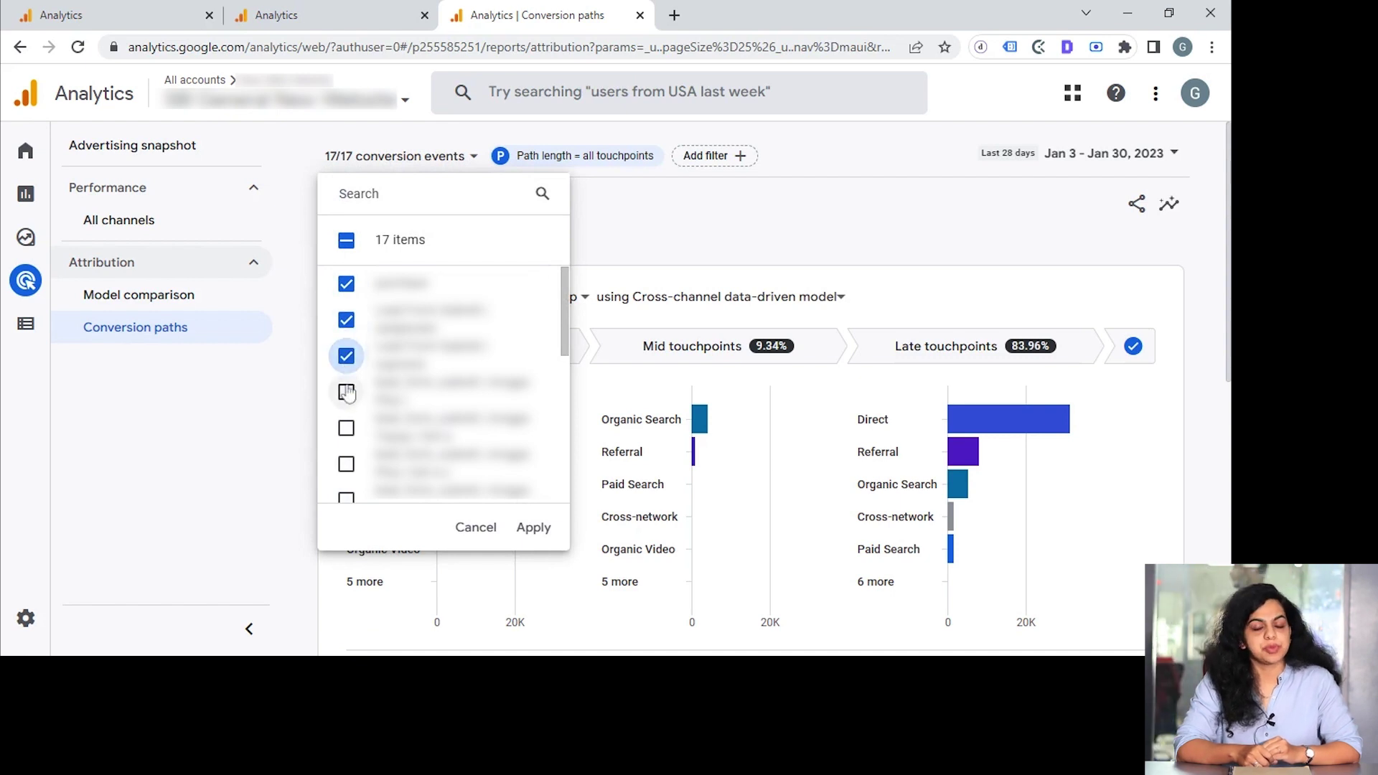
click(347, 392)
scroll(348, 438, down, 3)
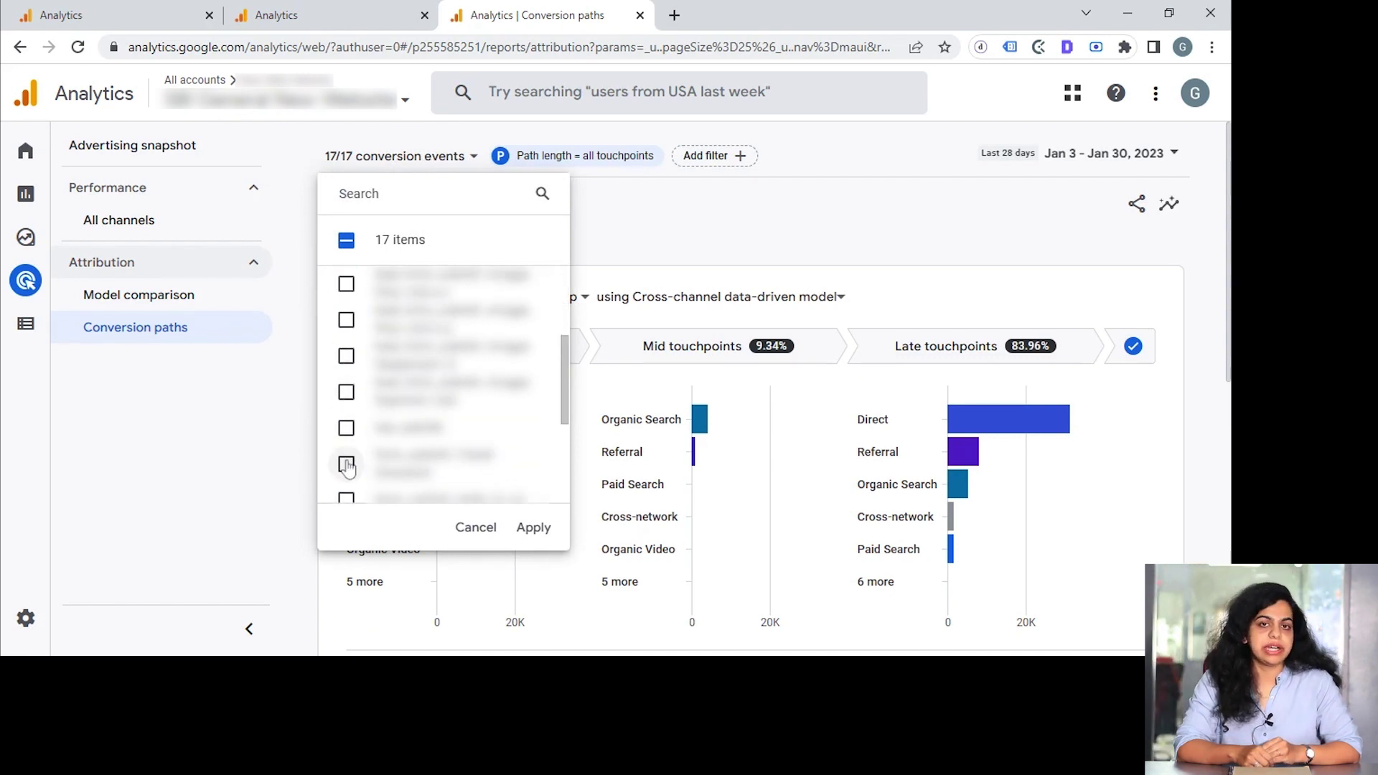
click(346, 464)
click(347, 392)
click(347, 356)
click(347, 320)
click(347, 285)
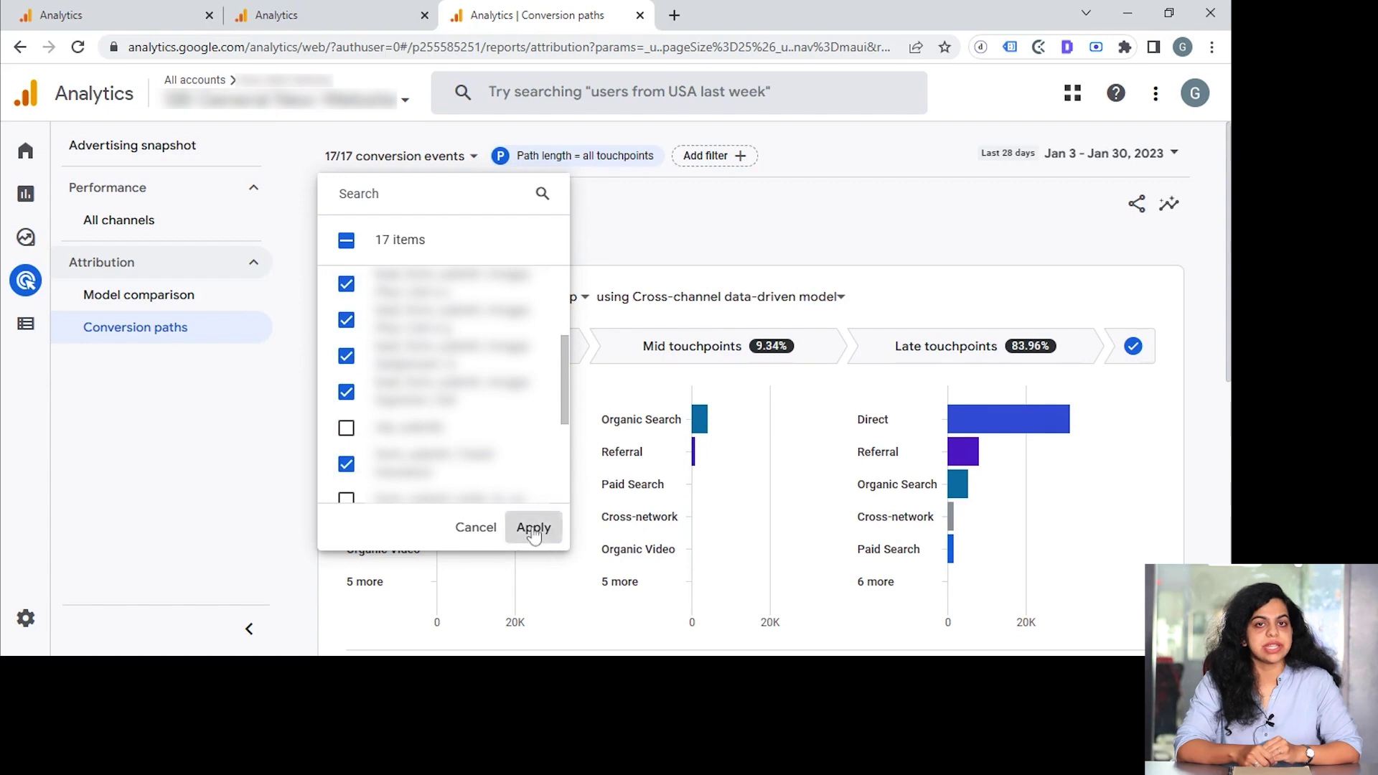
click(532, 529)
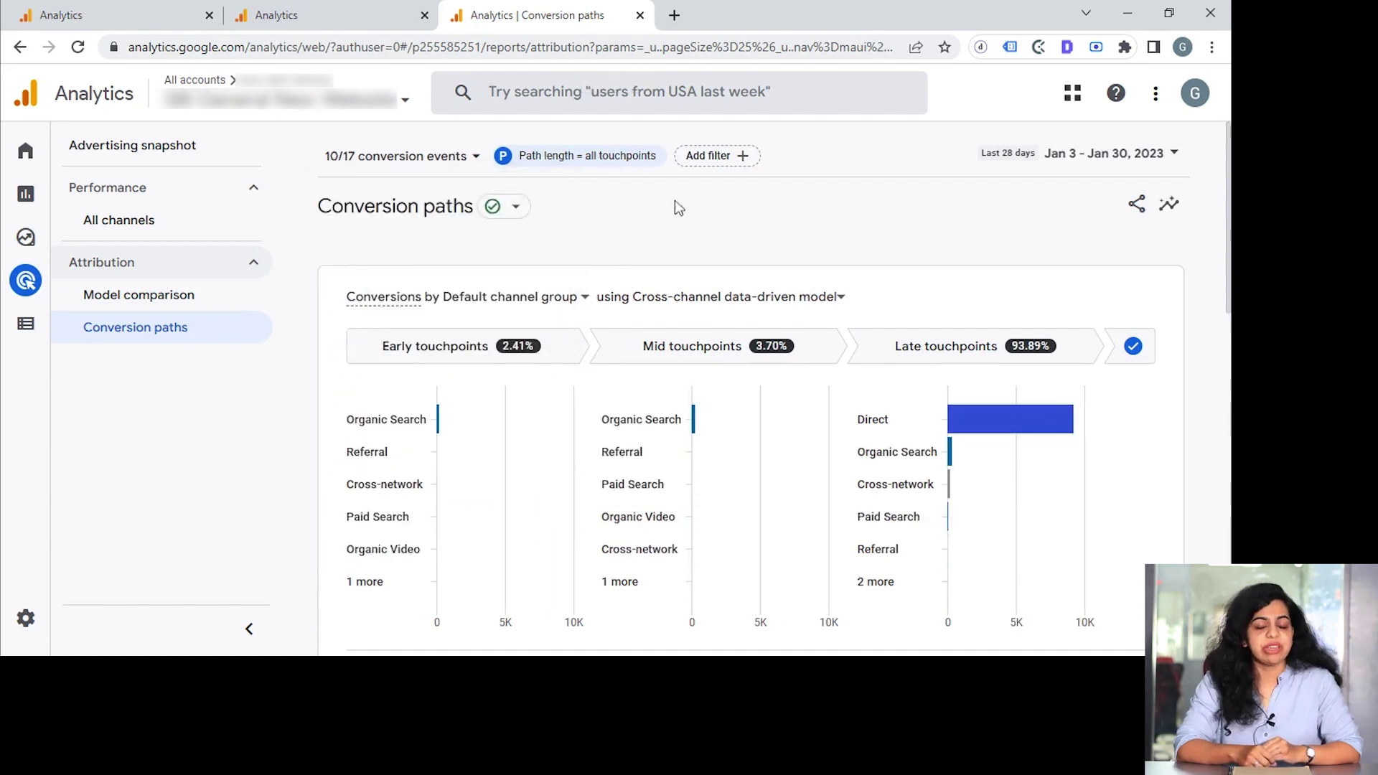
scroll(826, 466, down, 5)
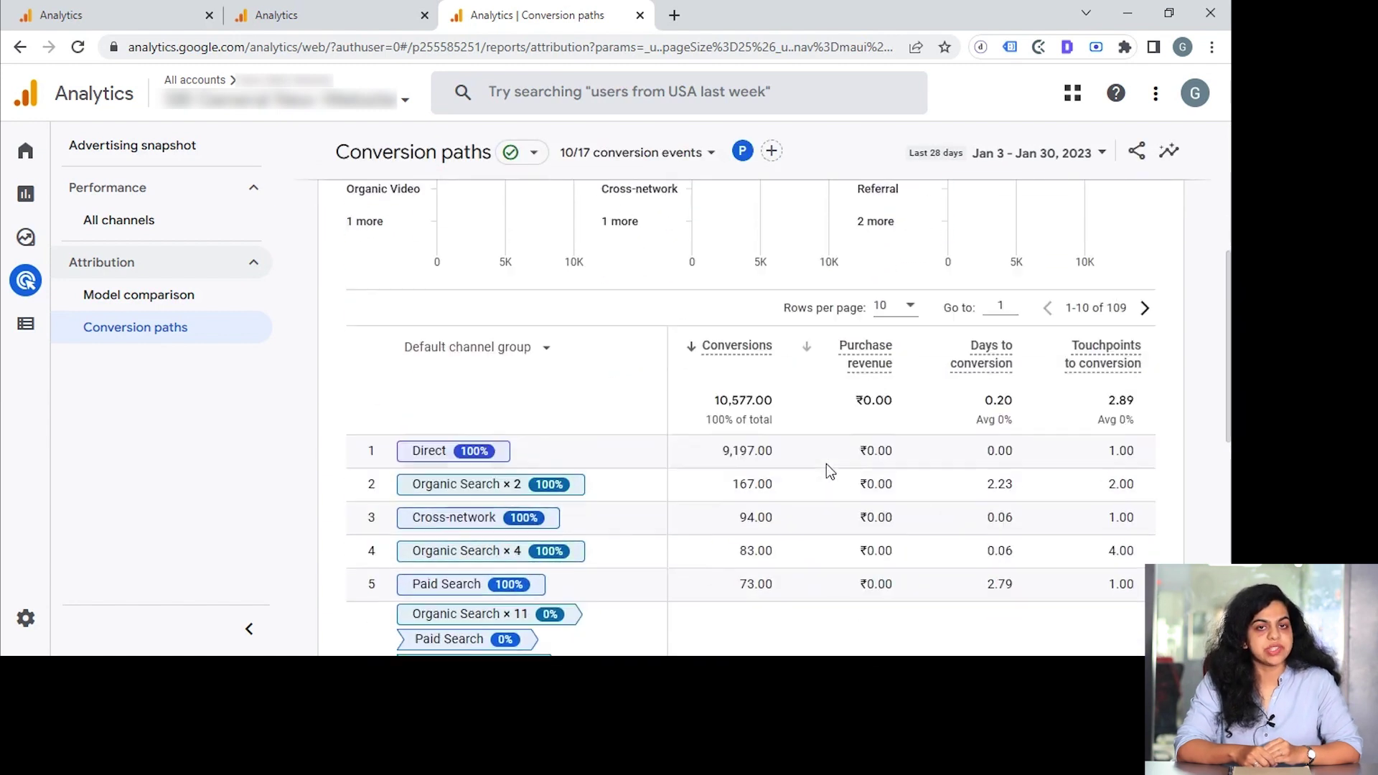
scroll(789, 465, down, 3)
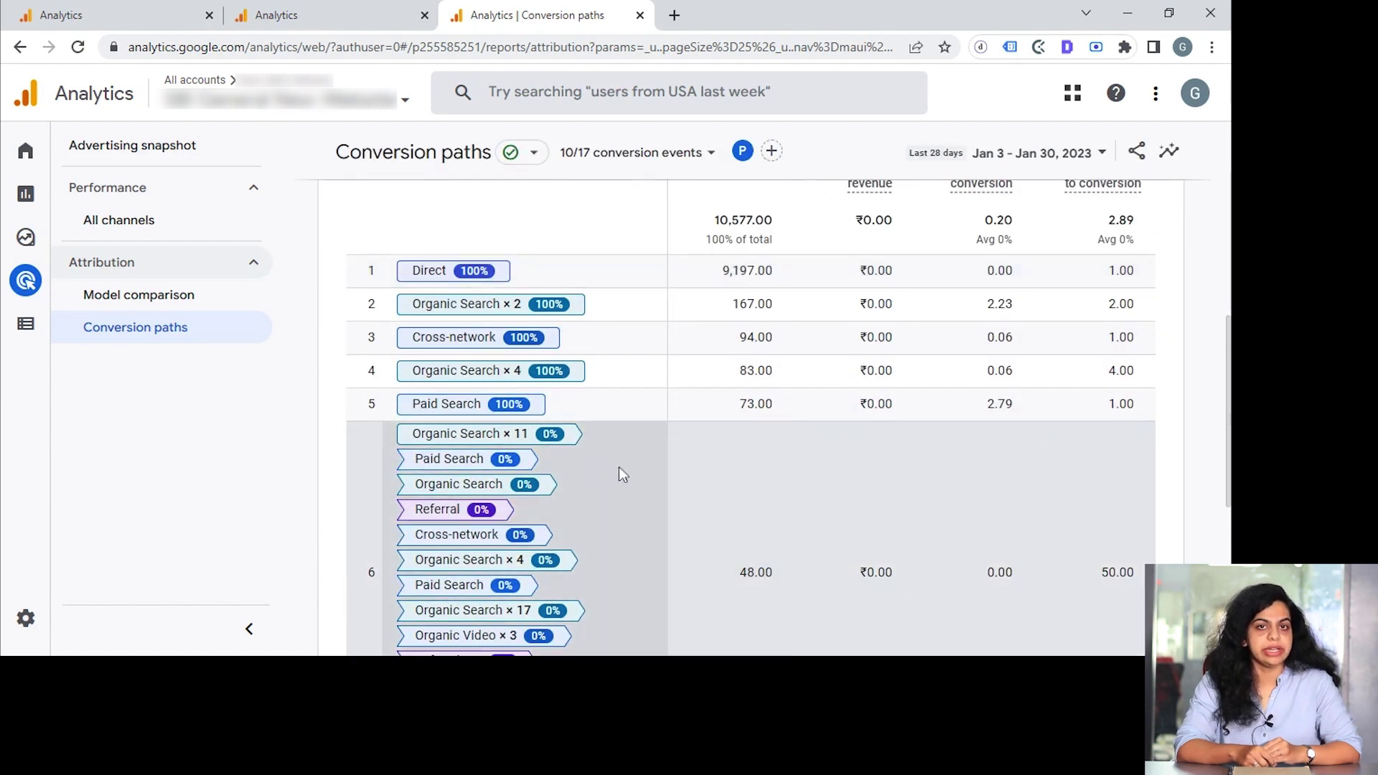
scroll(622, 572, down, 4)
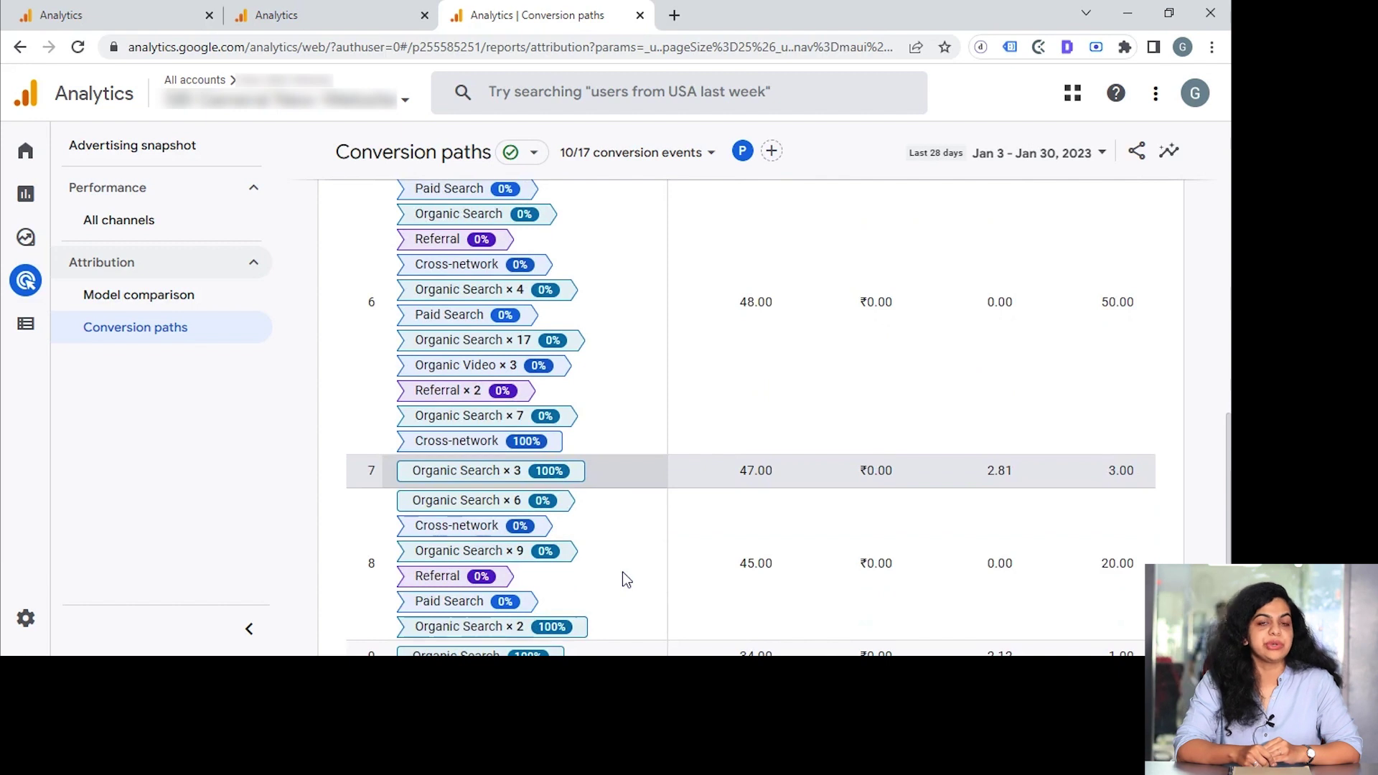